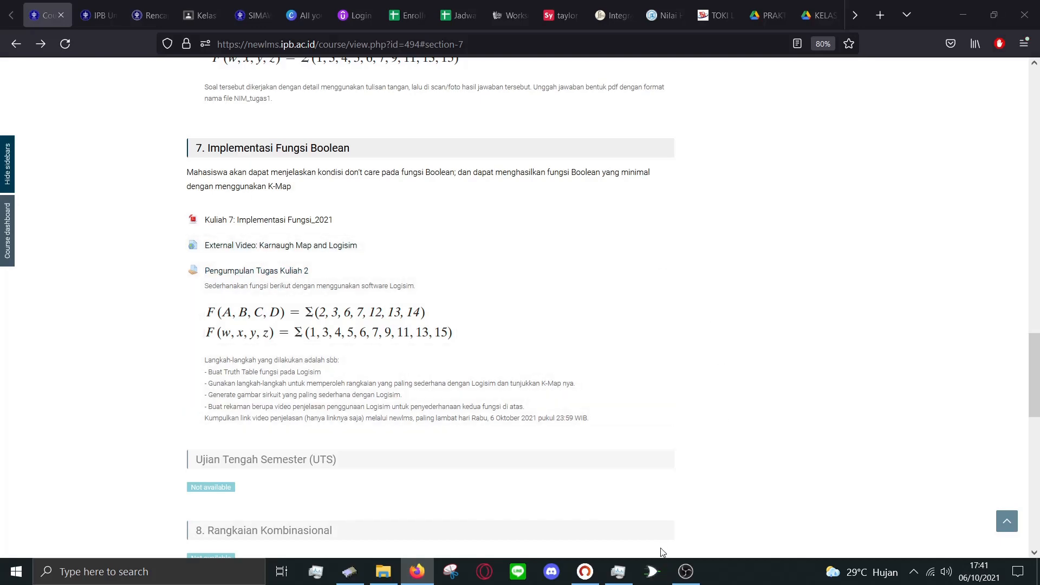
Open Logisim and arrange its window side by side with the browser's assignment page
{"action": "left_click", "coordinate": [652, 571]}
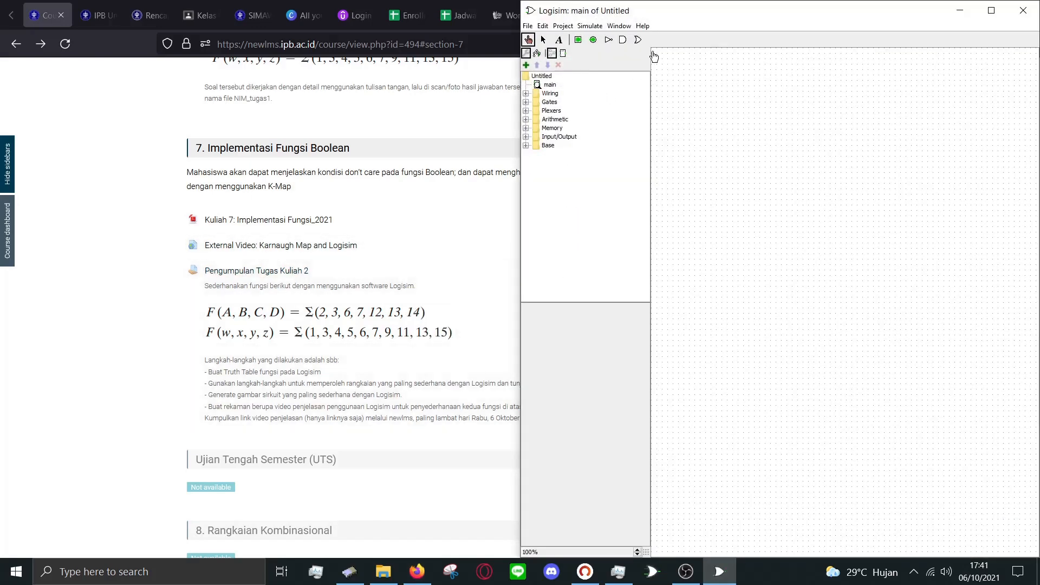
{"action": "left_click", "coordinate": [226, 84]}
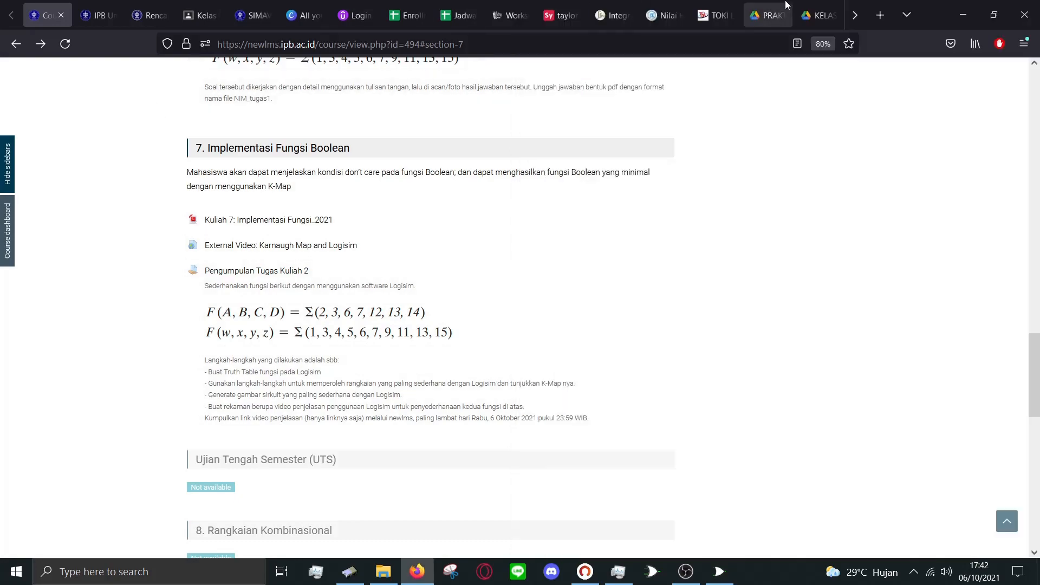
{"action": "key", "text": "super+Left"}
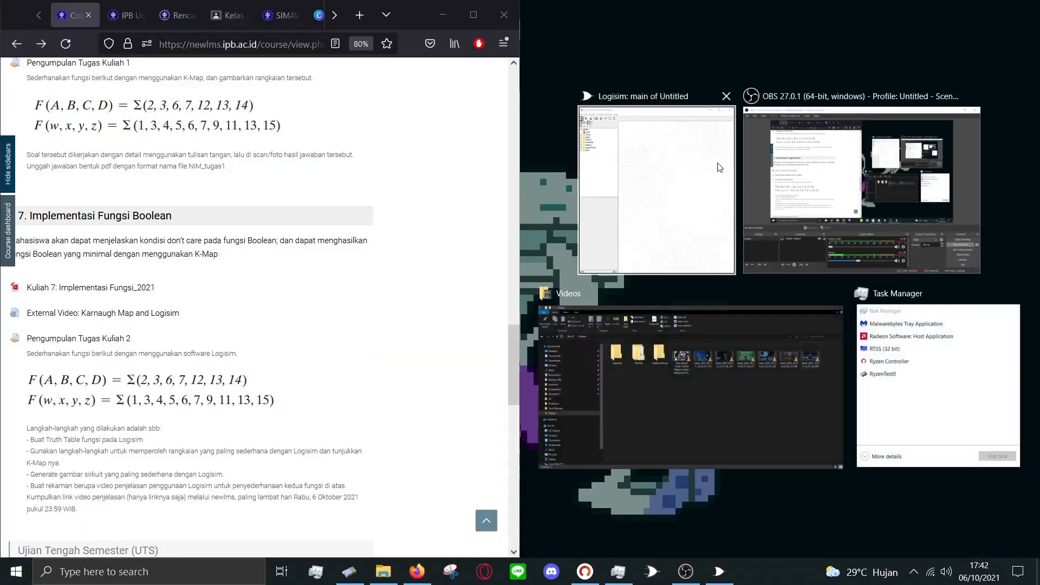
{"action": "left_click", "coordinate": [719, 167]}
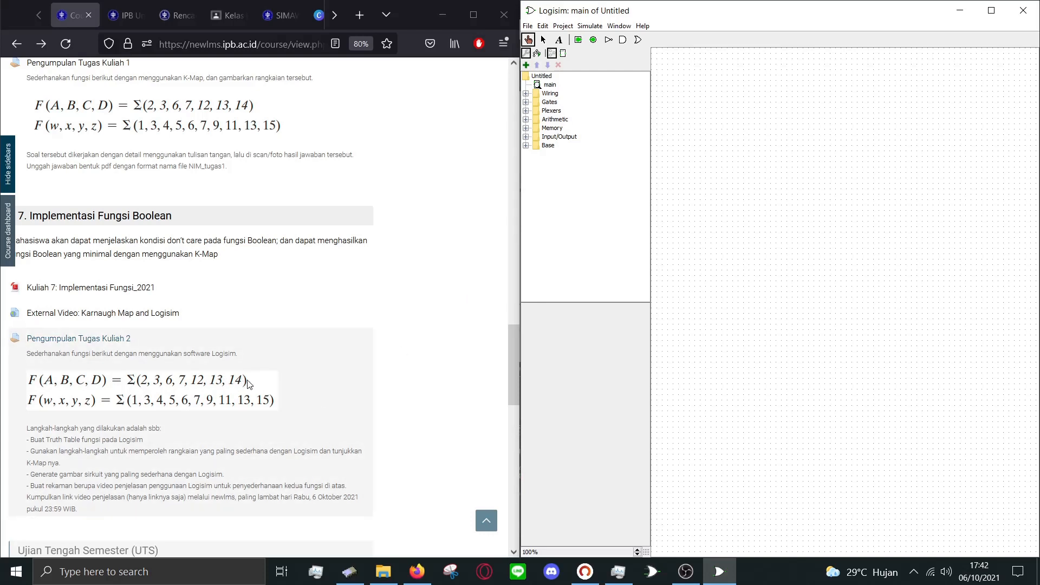
Open the Combinational Analysis window and place it over the empty Logisim canvas
{"action": "left_click", "coordinate": [617, 30]}
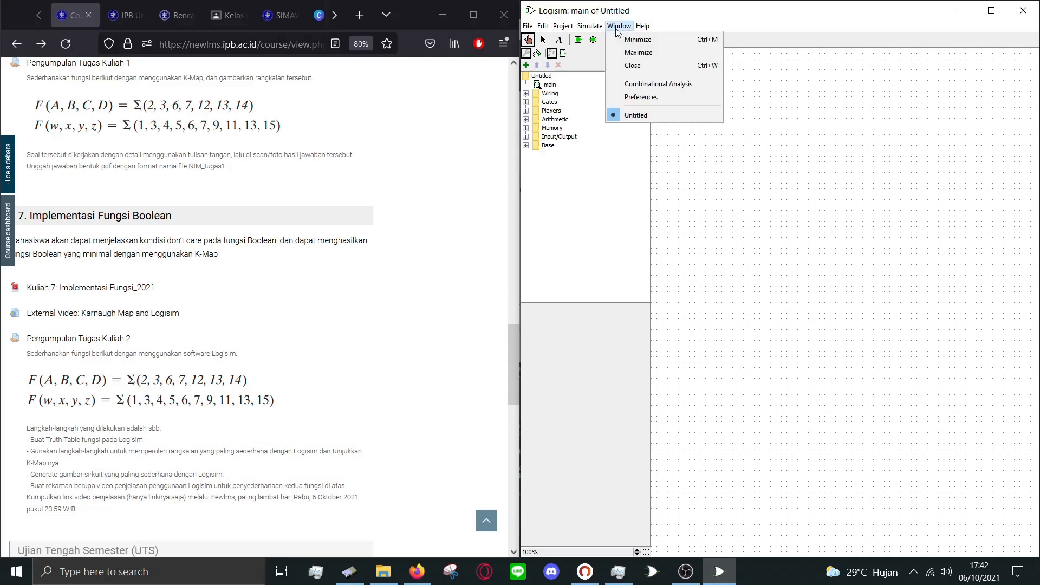
{"action": "left_click", "coordinate": [659, 86]}
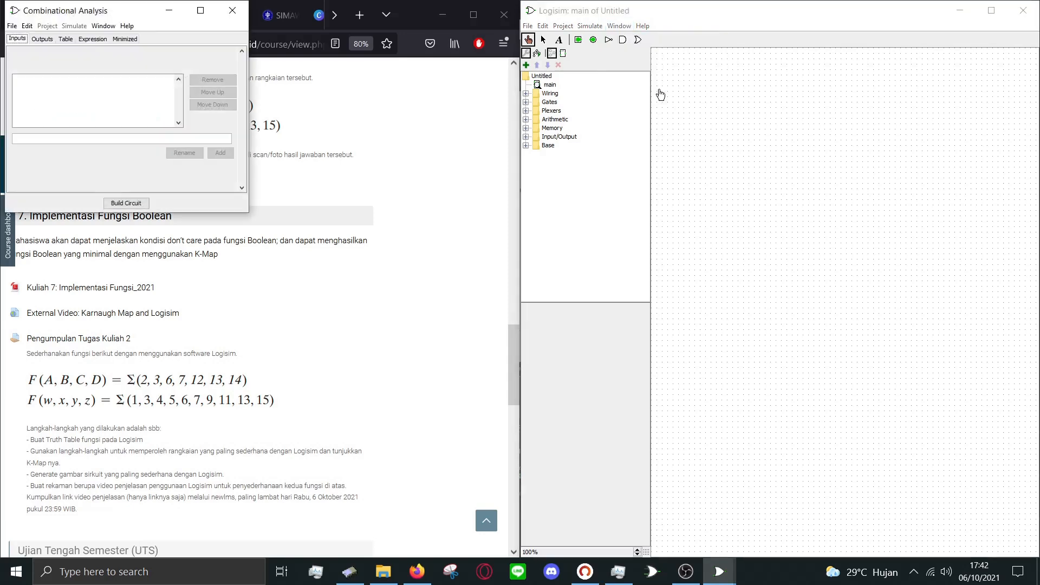
{"action": "left_click_drag", "start_coordinate": [121, 17], "coordinate": [817, 193]}
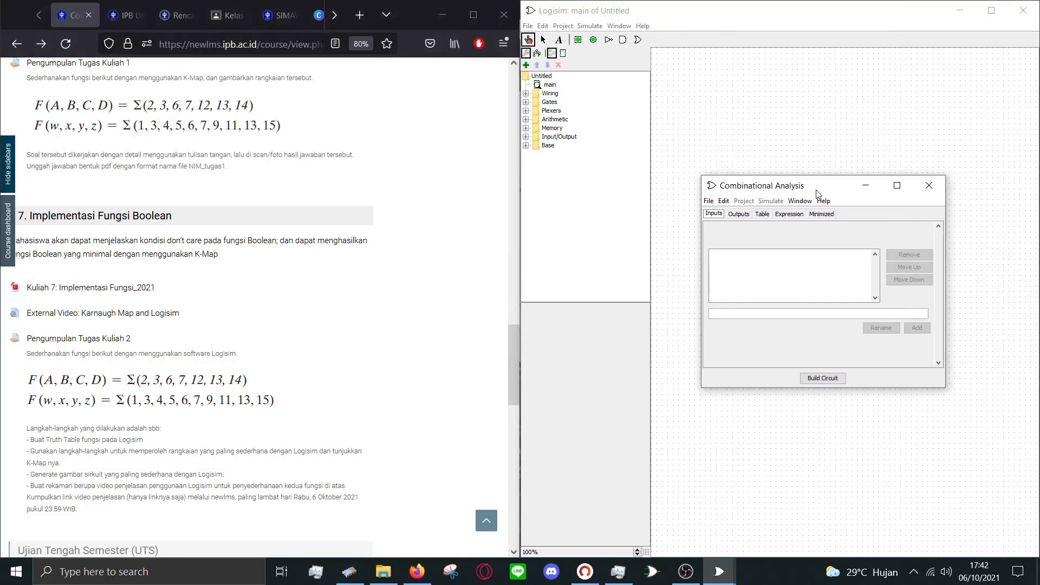
Add the four input variables A, B, C and D to the combinational analysis
{"action": "left_click", "coordinate": [731, 315]}
{"action": "type", "text": "A"}
{"action": "left_click", "coordinate": [916, 328]}
{"action": "type", "text": "B"}
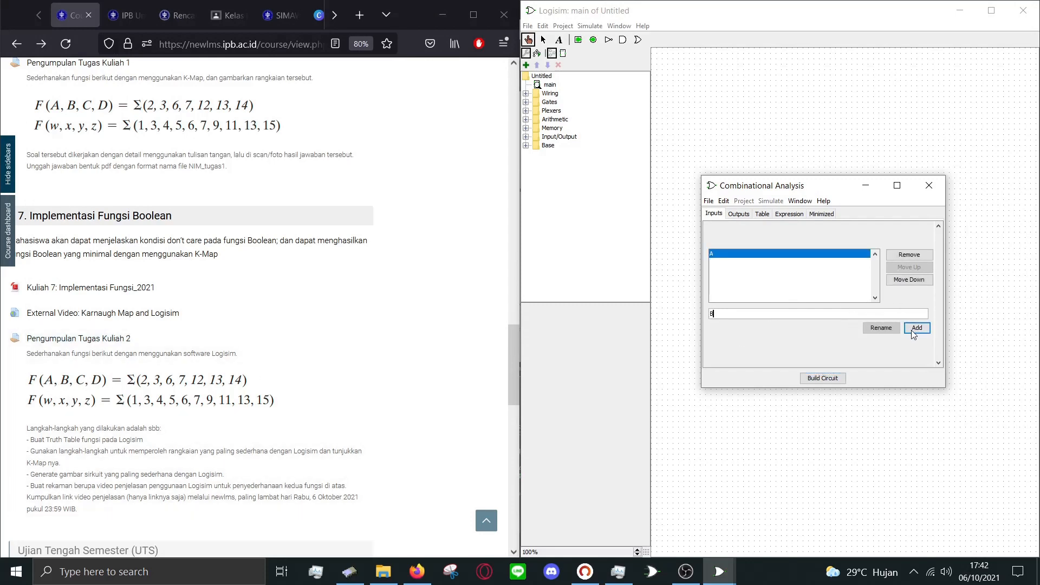
{"action": "left_click", "coordinate": [916, 329]}
{"action": "type", "text": "C"}
{"action": "key", "text": "Return"}
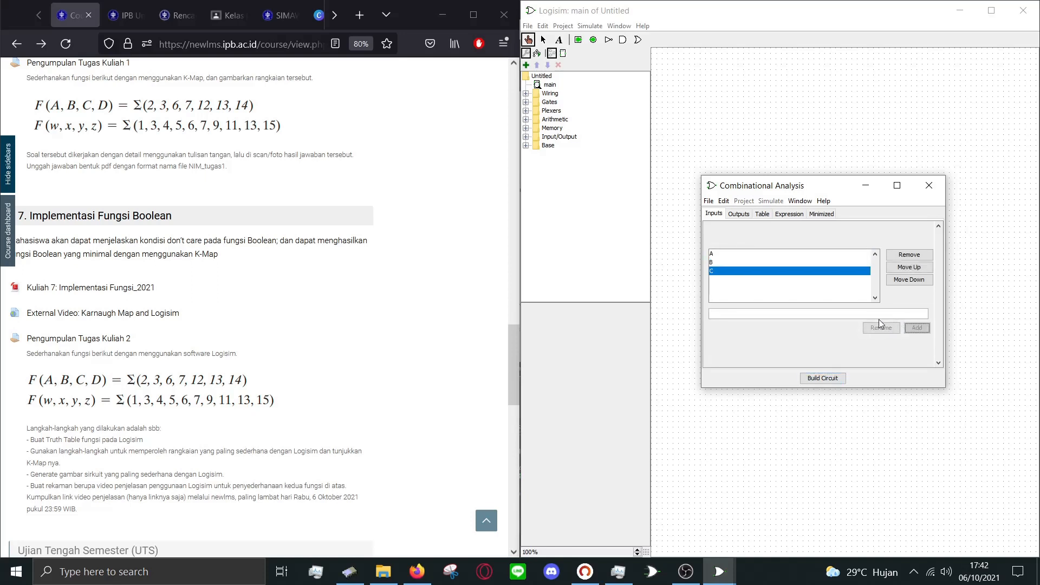
{"action": "type", "text": "D"}
{"action": "left_click", "coordinate": [916, 327]}
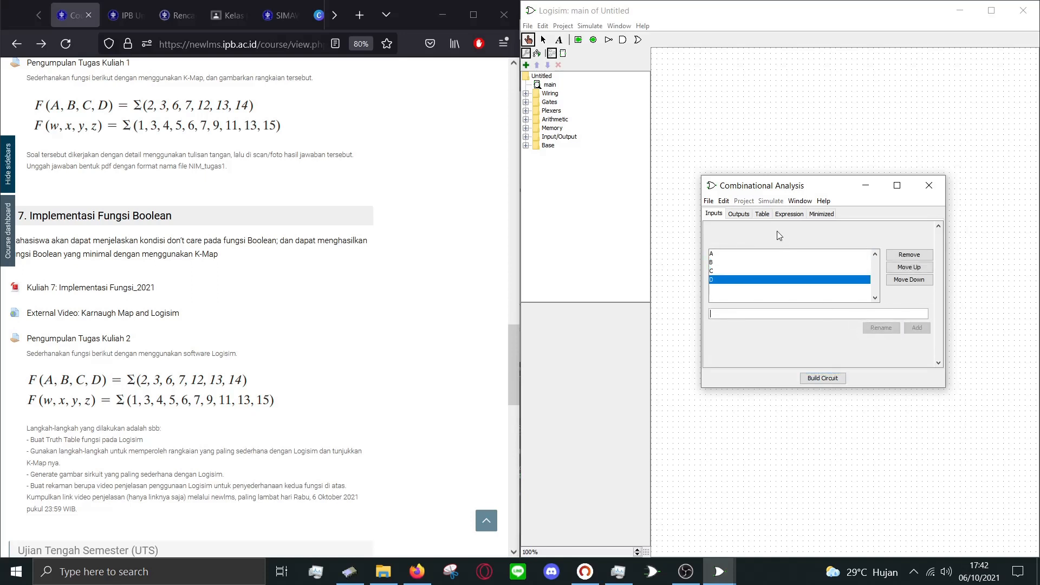
Add the output variable F and check the input and output lists
{"action": "left_click", "coordinate": [739, 214]}
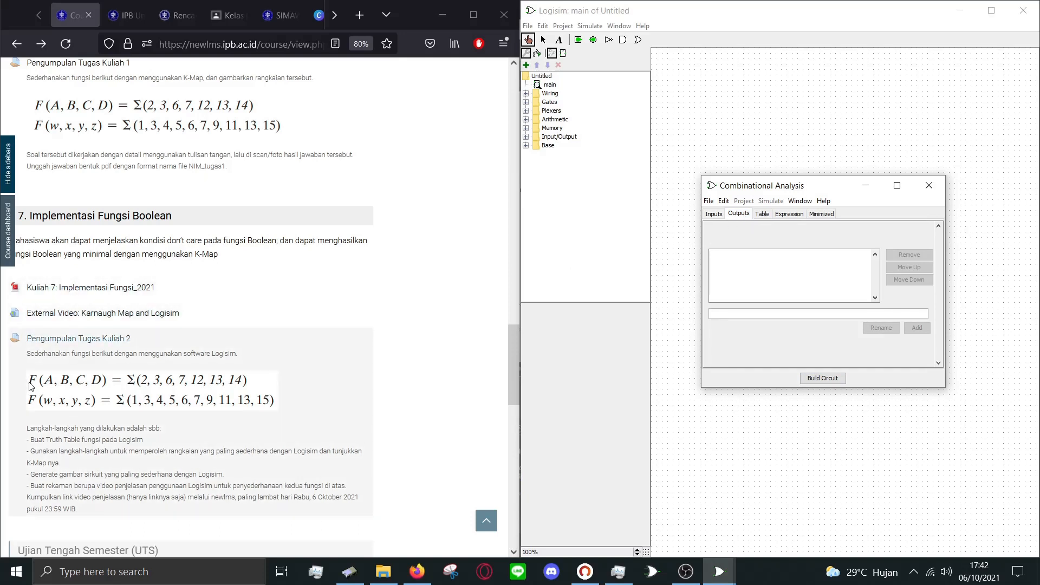
{"action": "type", "text": "F"}
{"action": "left_click", "coordinate": [917, 327]}
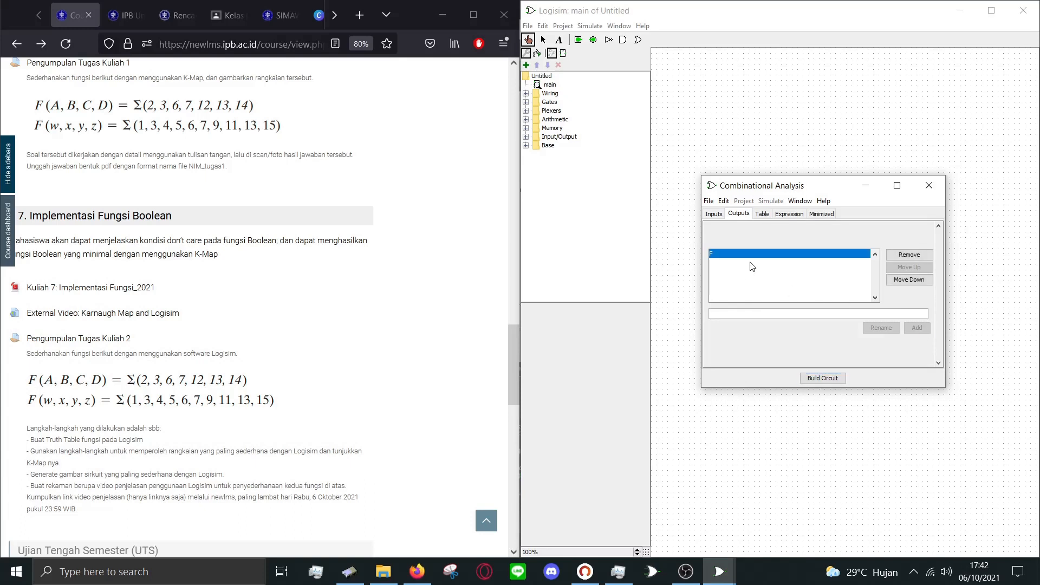
{"action": "left_click", "coordinate": [715, 213]}
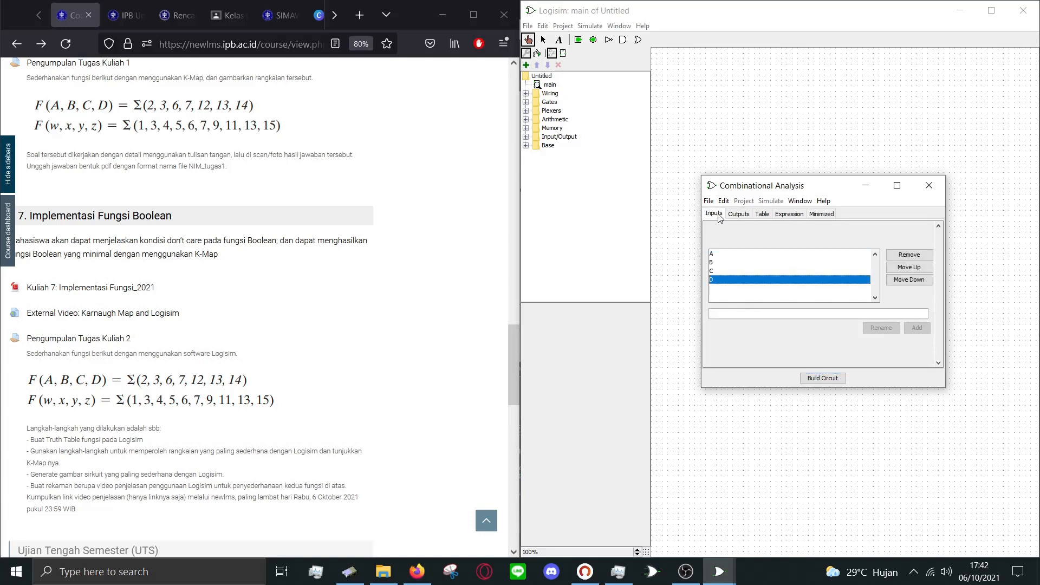
{"action": "left_click", "coordinate": [740, 214]}
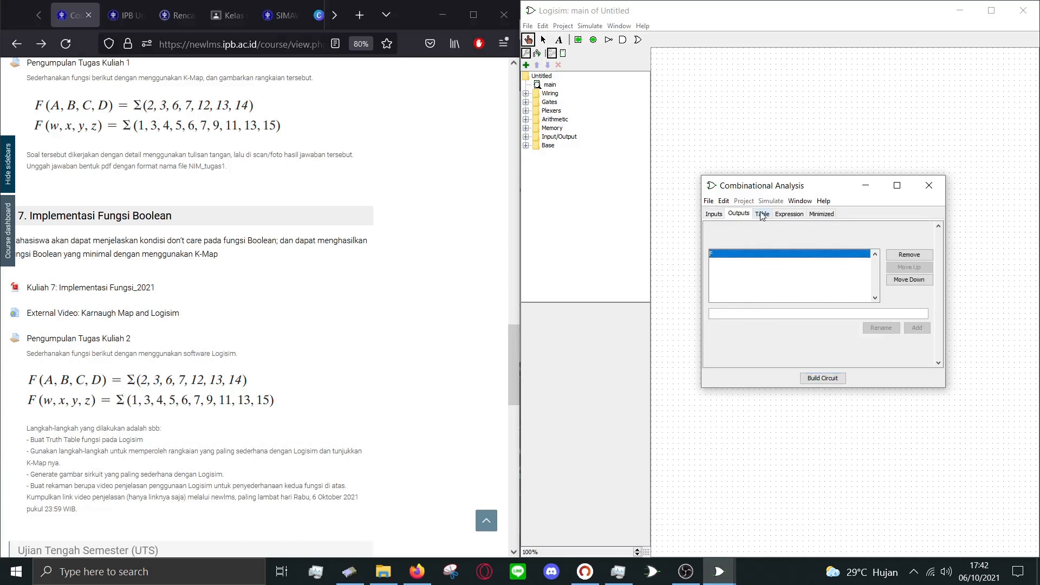
Set output F to 1 in the truth table for minterms 2, 3, 6 and 7
{"action": "left_click", "coordinate": [762, 216]}
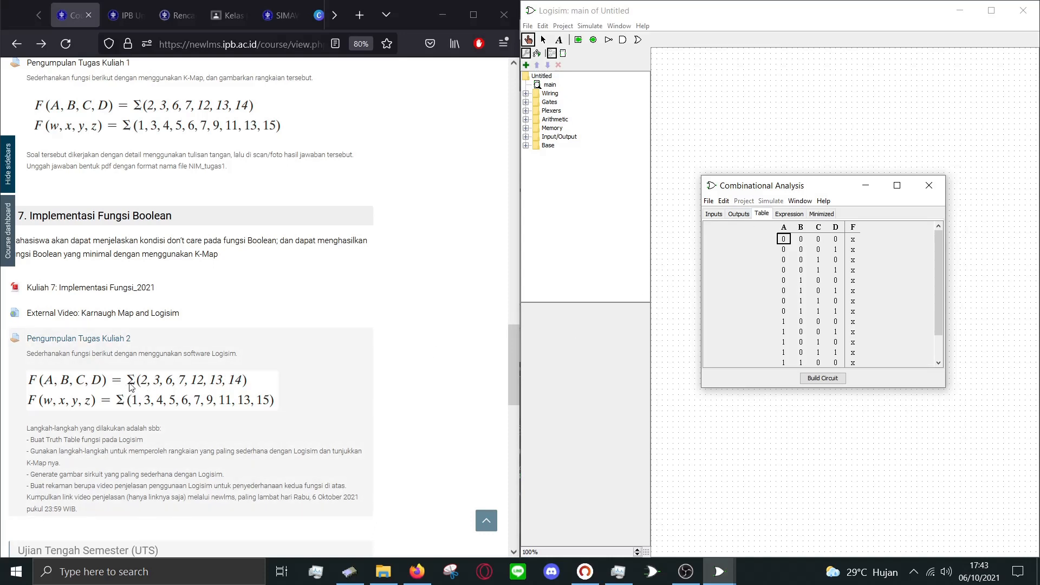
{"action": "scroll", "coordinate": [849, 313], "scroll_direction": "down", "scroll_amount": 1}
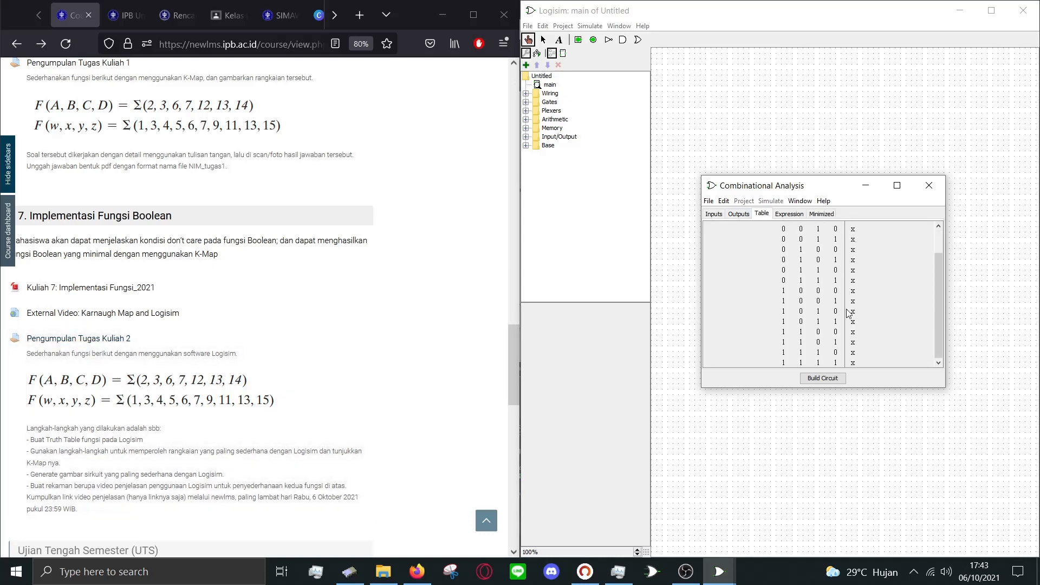
{"action": "scroll", "coordinate": [848, 313], "scroll_direction": "up", "scroll_amount": 1}
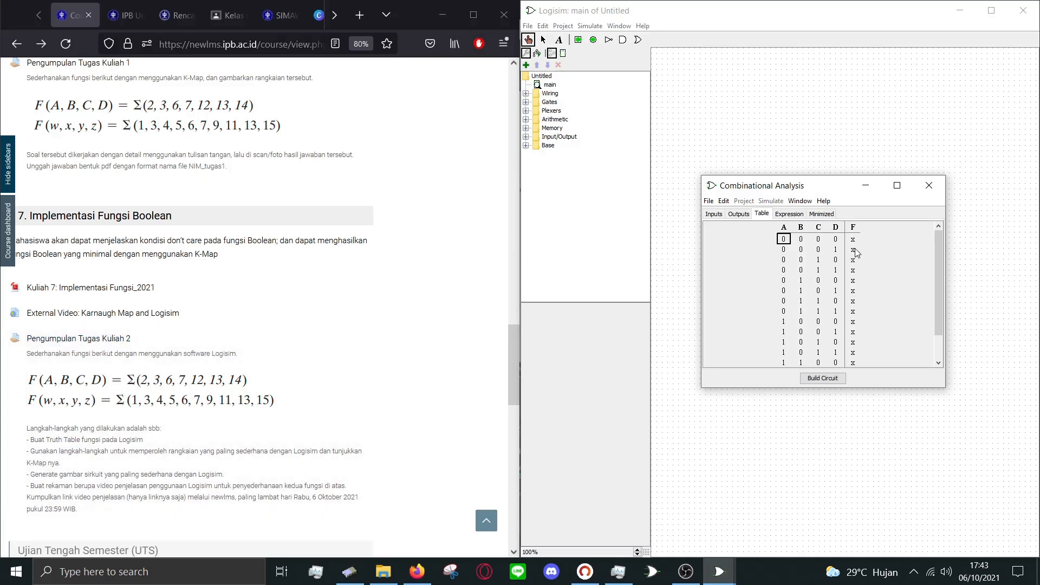
{"action": "left_click", "coordinate": [854, 269]}
{"action": "double_click", "coordinate": [853, 259]}
{"action": "left_click", "coordinate": [854, 267]}
{"action": "left_click", "coordinate": [855, 271]}
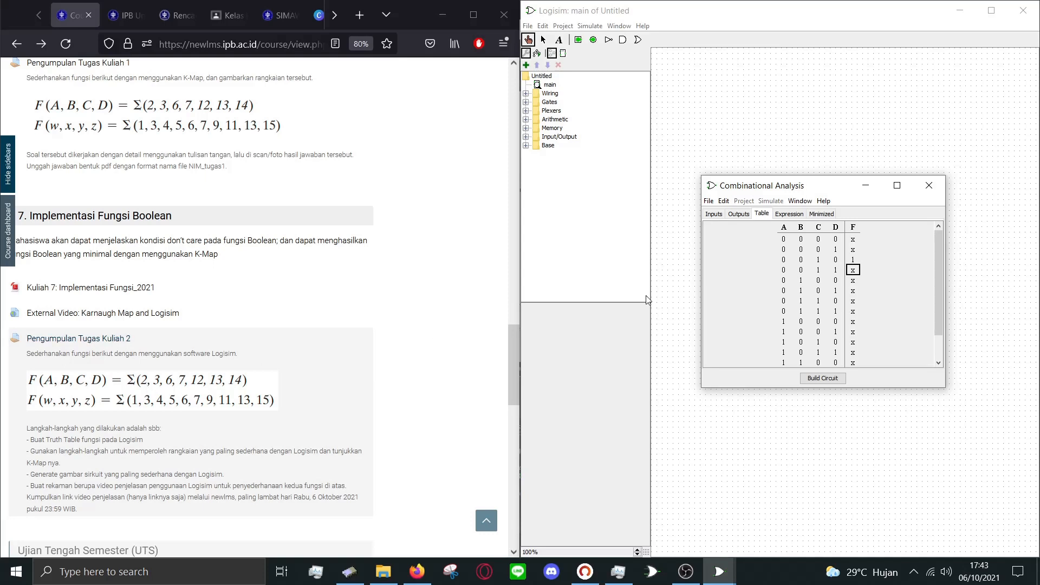
{"action": "left_click", "coordinate": [858, 272]}
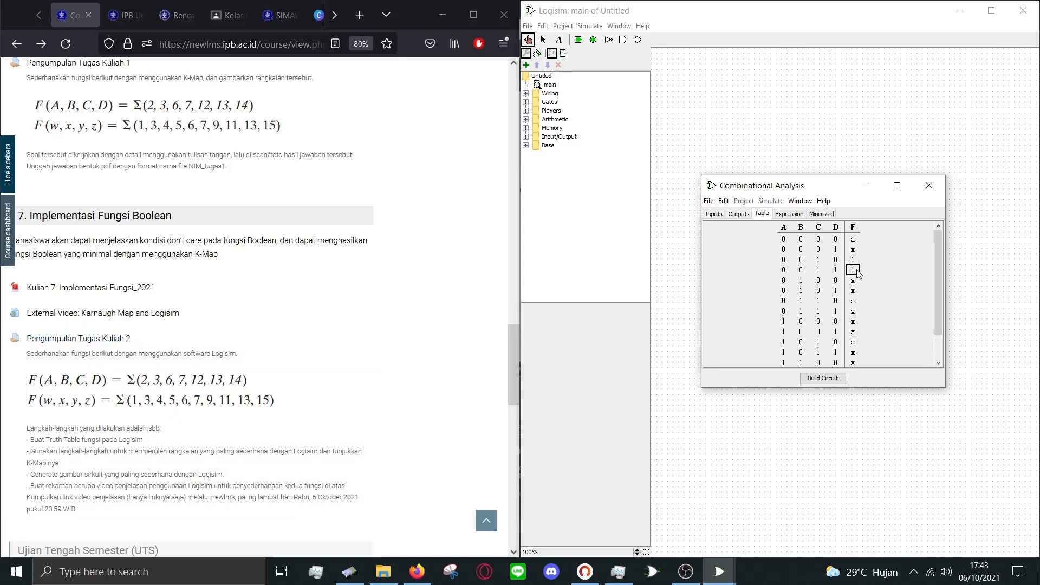
{"action": "left_click", "coordinate": [852, 301]}
{"action": "left_click", "coordinate": [853, 312]}
Set output F to 1 in the truth table for minterms 12, 13 and 14
{"action": "scroll", "coordinate": [862, 317], "scroll_direction": "down", "scroll_amount": 1}
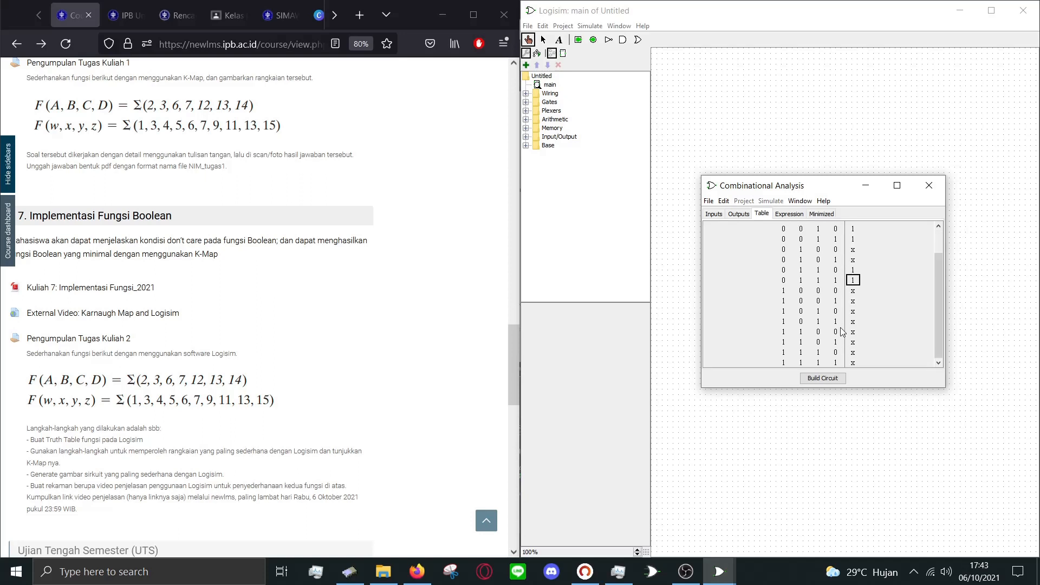
{"action": "left_click", "coordinate": [855, 330]}
{"action": "left_click", "coordinate": [854, 332]}
{"action": "left_click", "coordinate": [854, 341]}
{"action": "left_click", "coordinate": [855, 341]}
{"action": "left_click", "coordinate": [853, 356]}
{"action": "left_click", "coordinate": [853, 354]}
Set output F to 0 in the remaining truth table rows 0, 1, 4, 5, 8, 9, 10, 11 and 15
{"action": "left_click", "coordinate": [853, 363]}
{"action": "left_click", "coordinate": [854, 322]}
{"action": "left_click", "coordinate": [855, 311]}
{"action": "left_click", "coordinate": [854, 301]}
{"action": "left_click", "coordinate": [854, 290]}
{"action": "left_click", "coordinate": [854, 260]}
{"action": "left_click", "coordinate": [854, 249]}
{"action": "scroll", "coordinate": [866, 255], "scroll_direction": "up", "scroll_amount": 1}
{"action": "left_click", "coordinate": [854, 249]}
{"action": "left_click", "coordinate": [853, 239]}
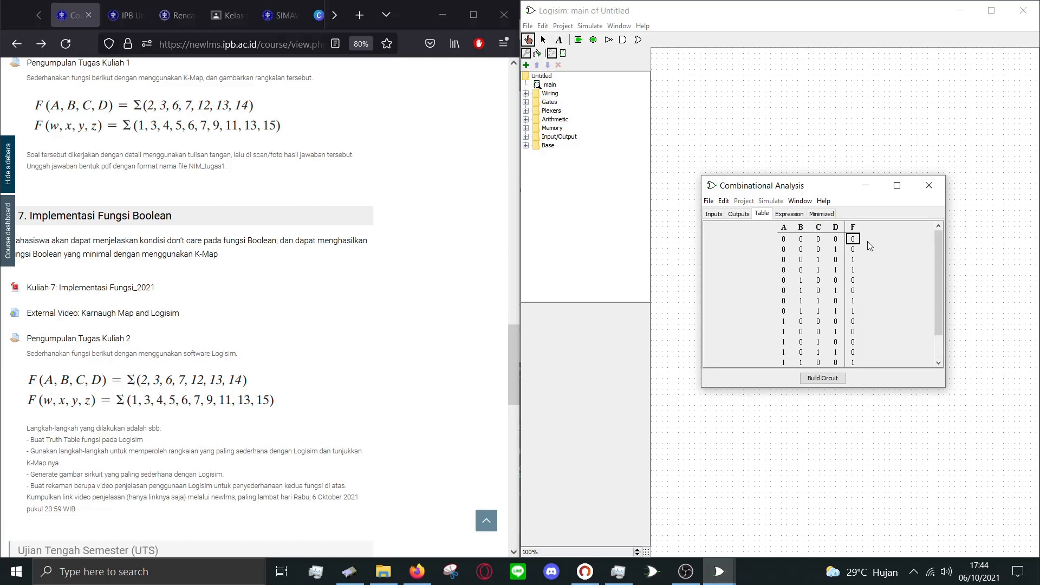
Review the truth table, the expression and the minimized Karnaugh map of output F
{"action": "scroll", "coordinate": [877, 279], "scroll_direction": "down", "scroll_amount": 1}
{"action": "scroll", "coordinate": [870, 320], "scroll_direction": "up", "scroll_amount": 1}
{"action": "scroll", "coordinate": [888, 254], "scroll_direction": "down", "scroll_amount": 1}
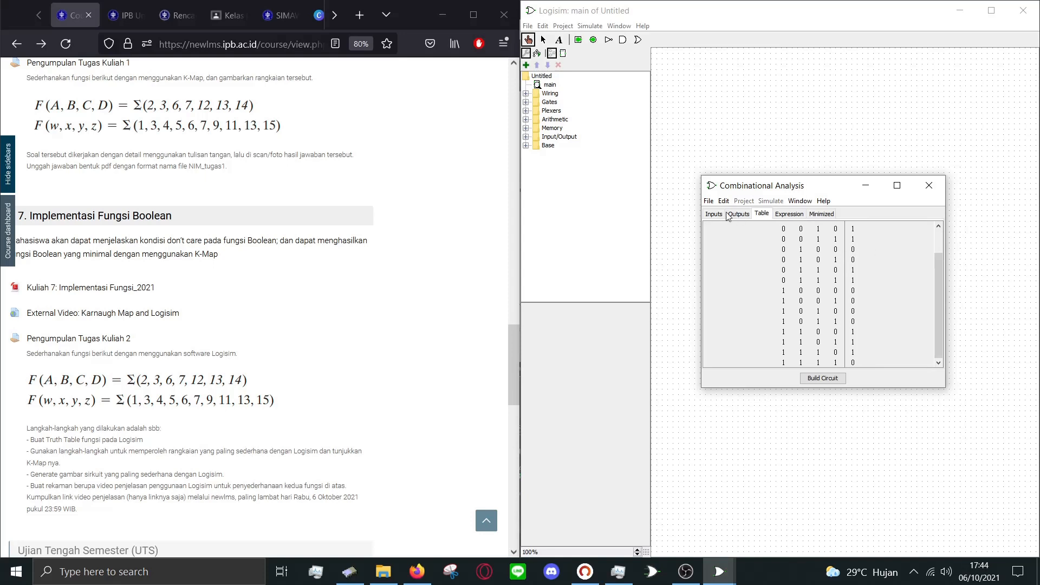
{"action": "left_click", "coordinate": [791, 216]}
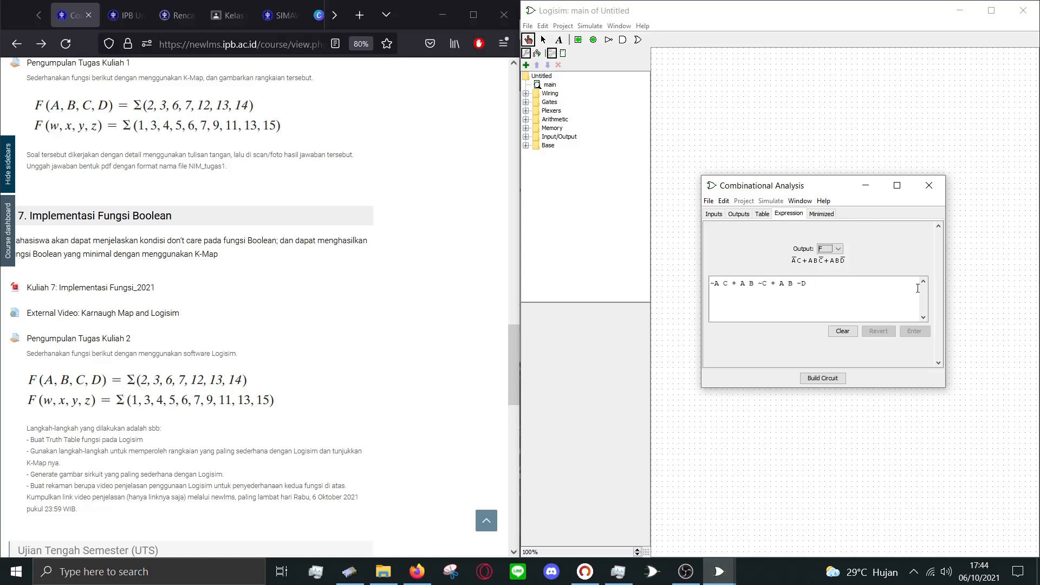
{"action": "left_click", "coordinate": [821, 215]}
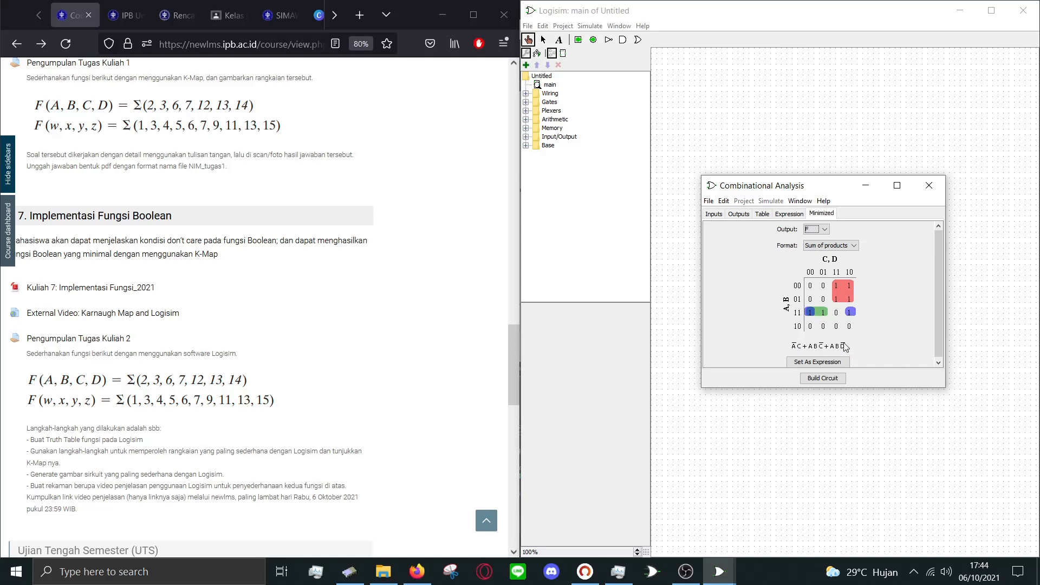
Build the circuit with the name no1 using ordinary gates, and move the analysis window clear of it
{"action": "left_click", "coordinate": [823, 379]}
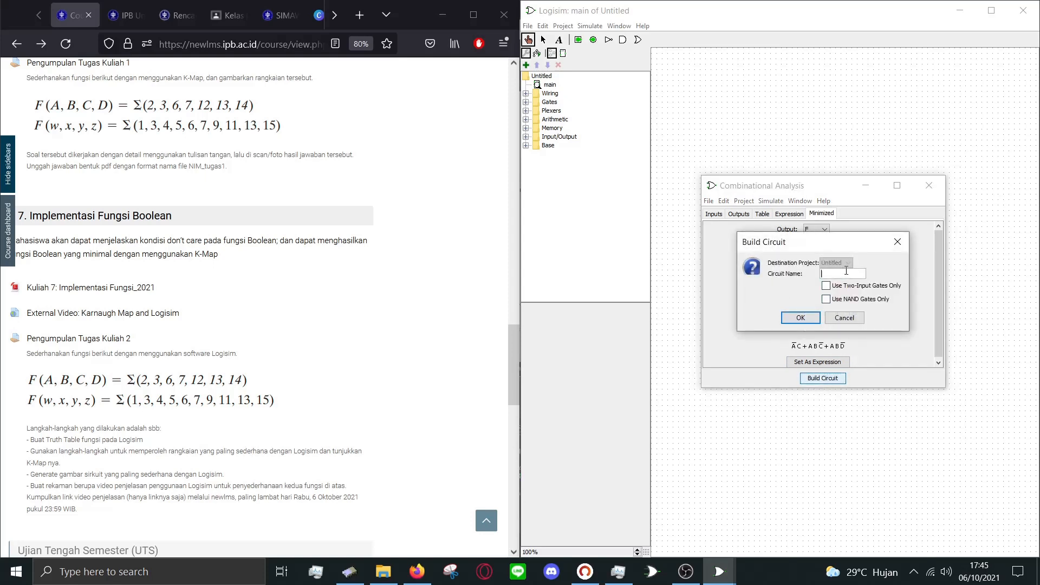
{"action": "type", "text": "no1"}
{"action": "left_click", "coordinate": [800, 318]}
{"action": "left_click_drag", "start_coordinate": [845, 185], "coordinate": [861, 252]}
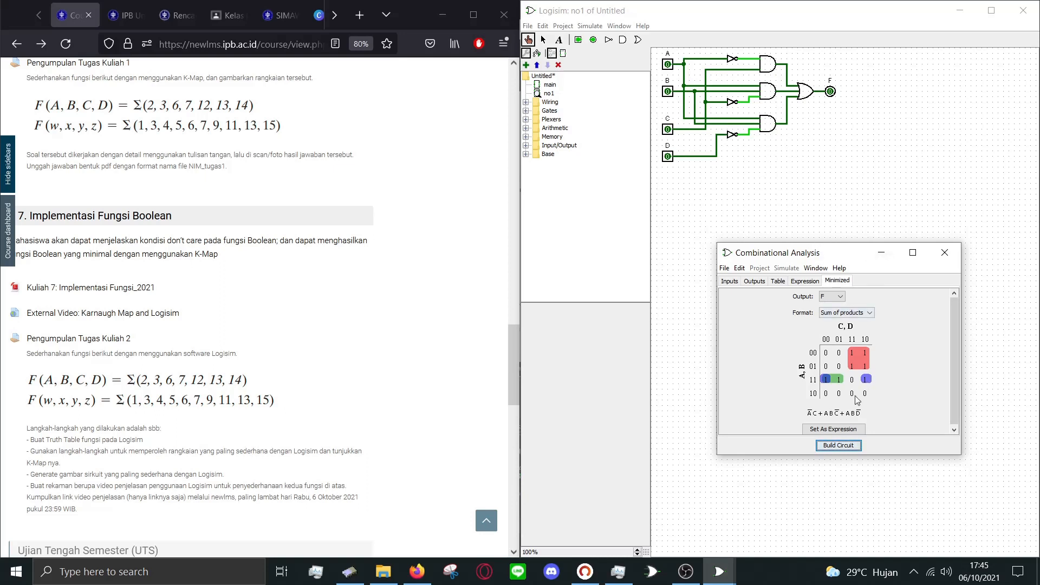
Rebuild the circuit as no1 using NAND gates only, replacing the existing no1 circuit
{"action": "left_click", "coordinate": [822, 449]}
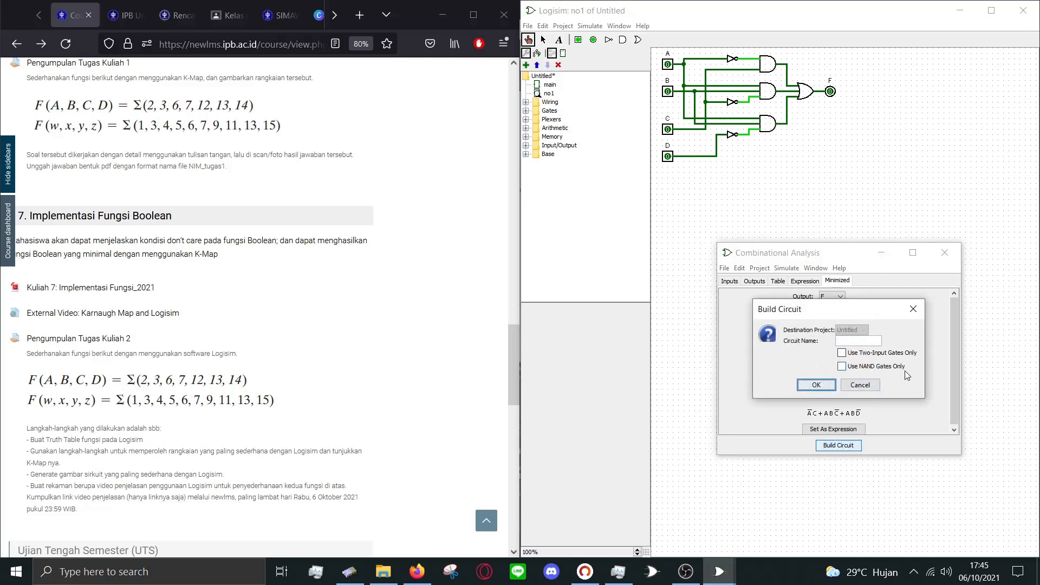
{"action": "left_click", "coordinate": [842, 368]}
{"action": "left_click", "coordinate": [859, 341]}
{"action": "type", "text": "no1"}
{"action": "left_click", "coordinate": [816, 385]}
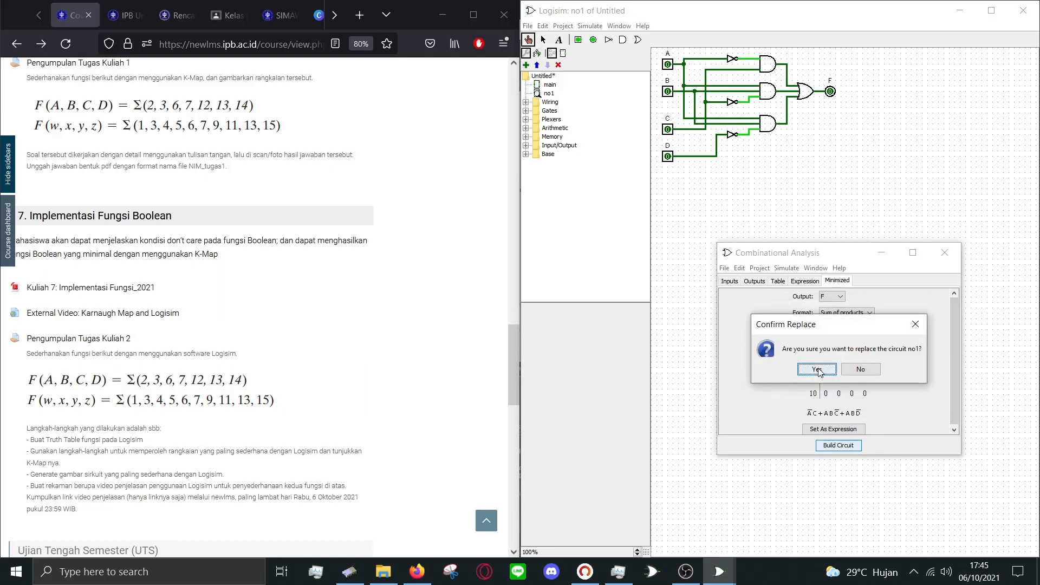
{"action": "left_click", "coordinate": [817, 370]}
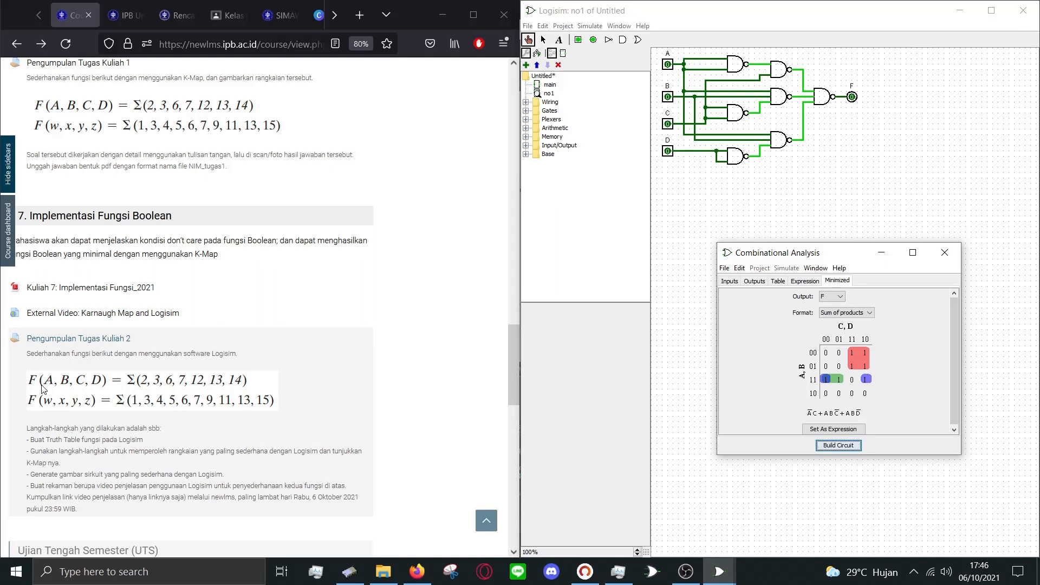
Remove the input variables A, B, C and D from the combinational analysis
{"action": "left_click", "coordinate": [729, 281]}
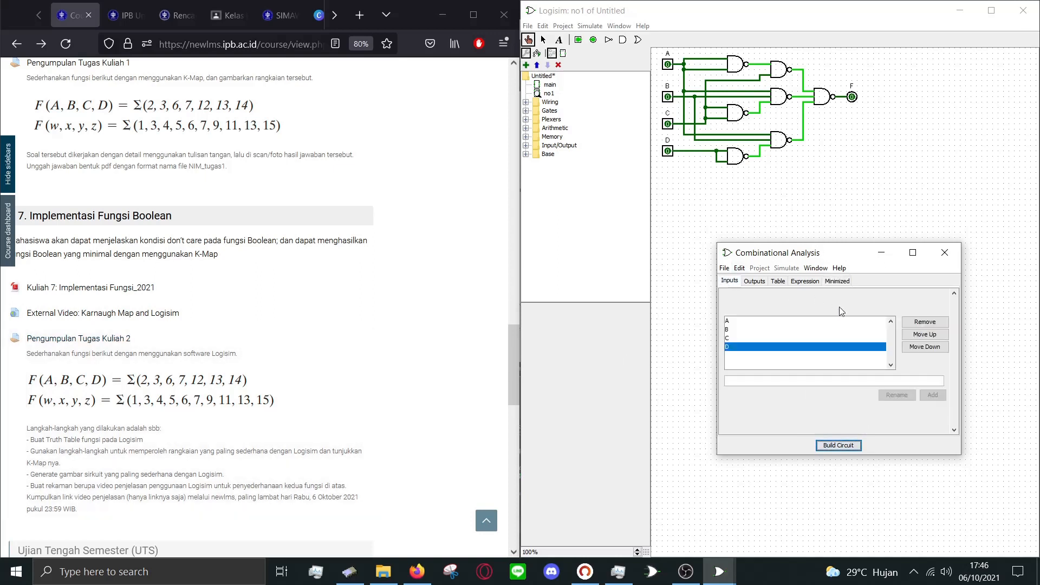
{"action": "left_click", "coordinate": [924, 322]}
{"action": "left_click", "coordinate": [732, 321]}
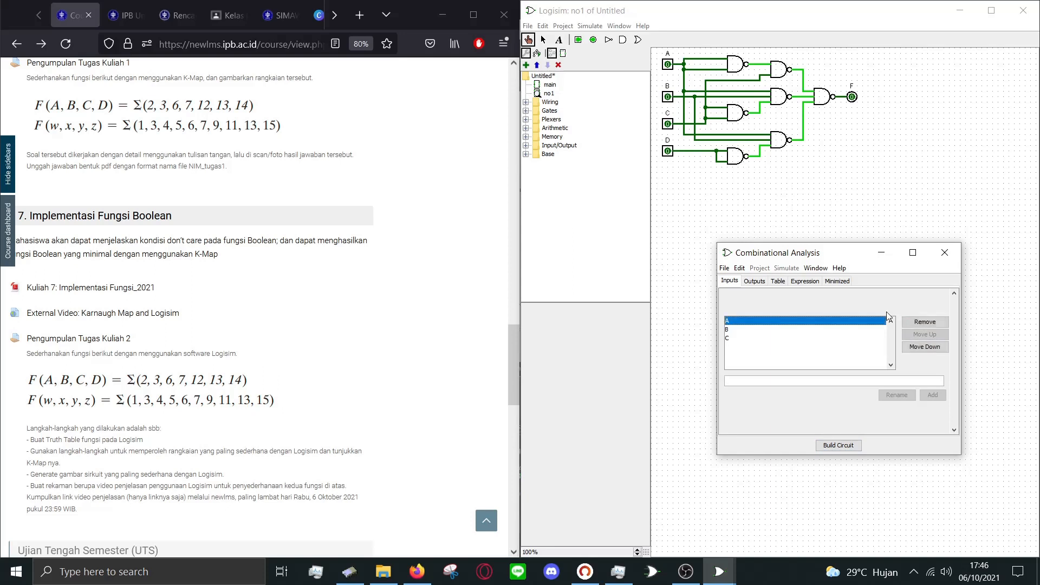
{"action": "left_click", "coordinate": [920, 322]}
{"action": "left_click", "coordinate": [739, 322]}
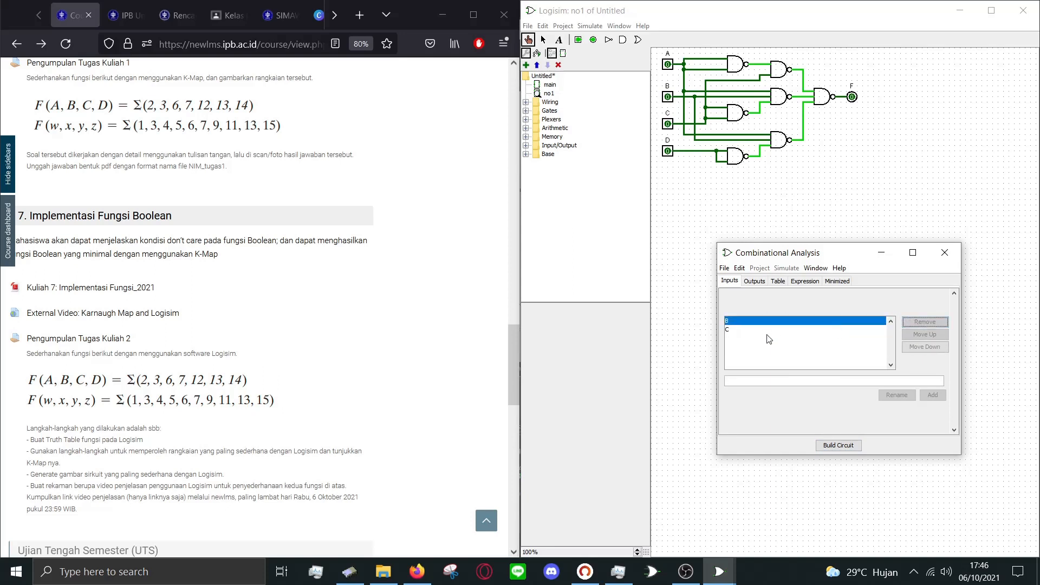
{"action": "left_click", "coordinate": [924, 321]}
{"action": "left_click", "coordinate": [738, 323]}
{"action": "left_click", "coordinate": [921, 323]}
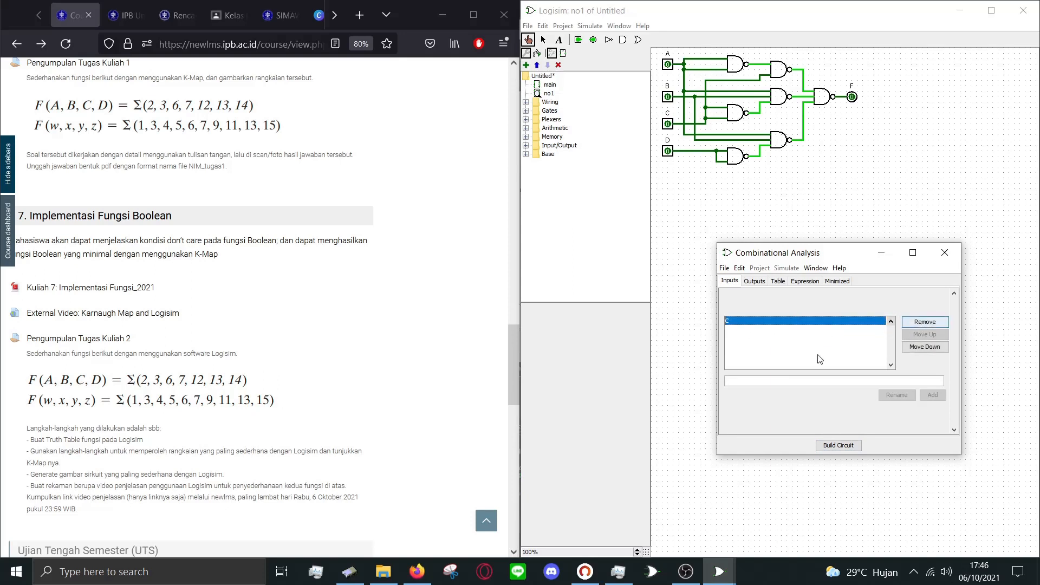
Add the input variables w, x, y and z to the combinational analysis, and check its output list
{"action": "left_click", "coordinate": [739, 383]}
{"action": "type", "text": "w"}
{"action": "left_click", "coordinate": [932, 395]}
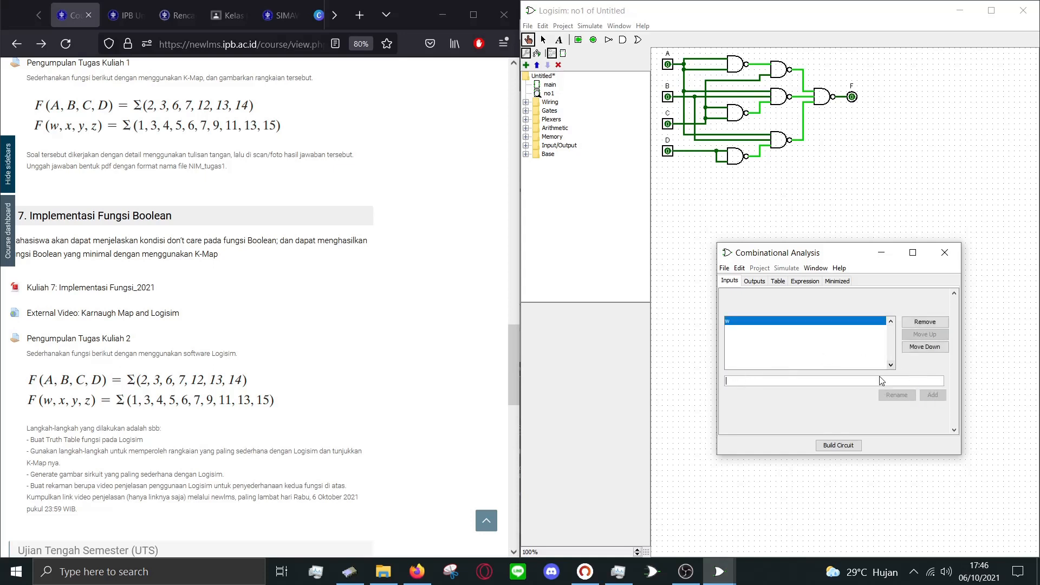
{"action": "type", "text": "x"}
{"action": "left_click", "coordinate": [932, 395]}
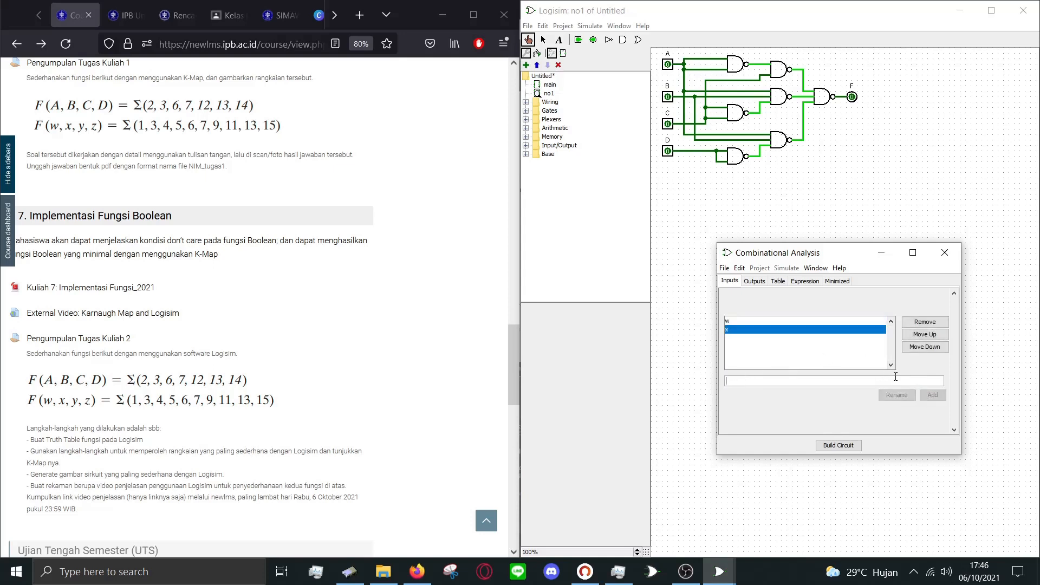
{"action": "type", "text": "y"}
{"action": "left_click", "coordinate": [932, 394]}
{"action": "type", "text": "z"}
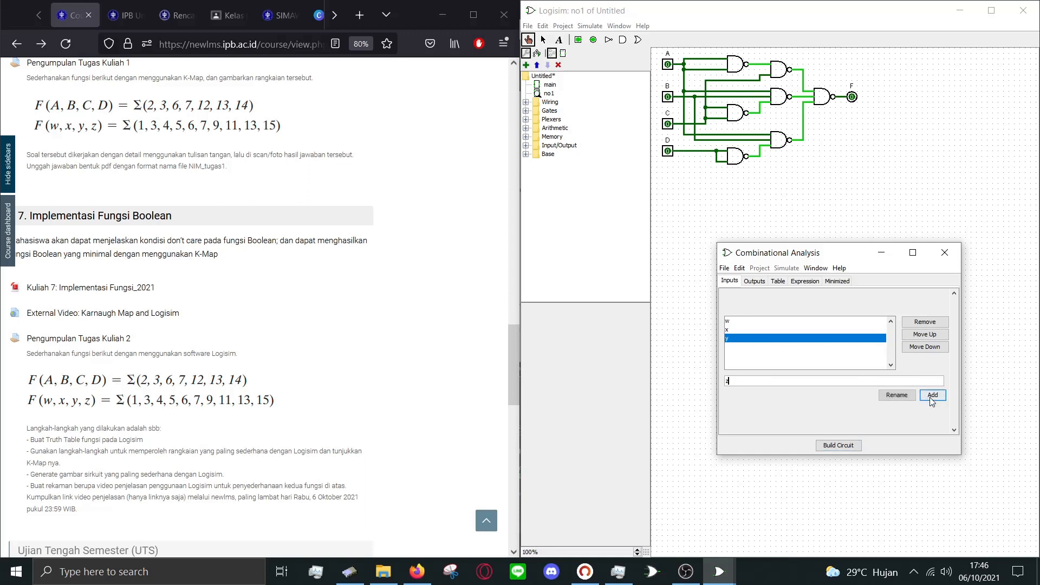
{"action": "left_click", "coordinate": [928, 396]}
{"action": "left_click", "coordinate": [756, 281]}
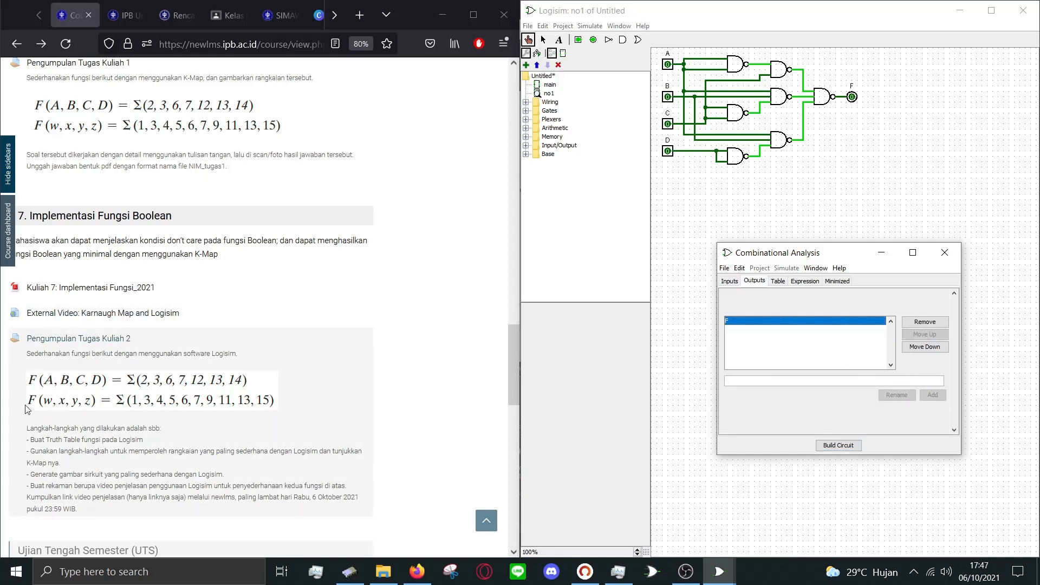
In the truth table, set output F to 1 for minterms 1, 3, 4, 5, 6, 7, 9, 11, 13 and 15
{"action": "left_click", "coordinate": [778, 282]}
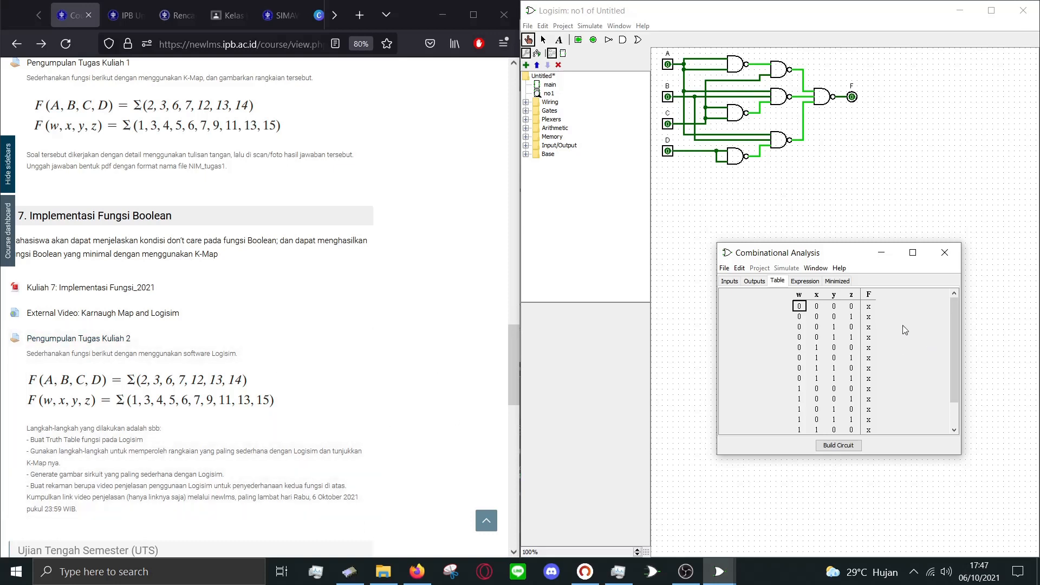
{"action": "left_click", "coordinate": [869, 317]}
{"action": "left_click", "coordinate": [868, 338]}
{"action": "left_click", "coordinate": [868, 347]}
{"action": "left_click", "coordinate": [870, 360]}
{"action": "left_click", "coordinate": [868, 380]}
{"action": "scroll", "coordinate": [885, 371], "scroll_direction": "down", "scroll_amount": 1}
{"action": "left_click", "coordinate": [870, 368]}
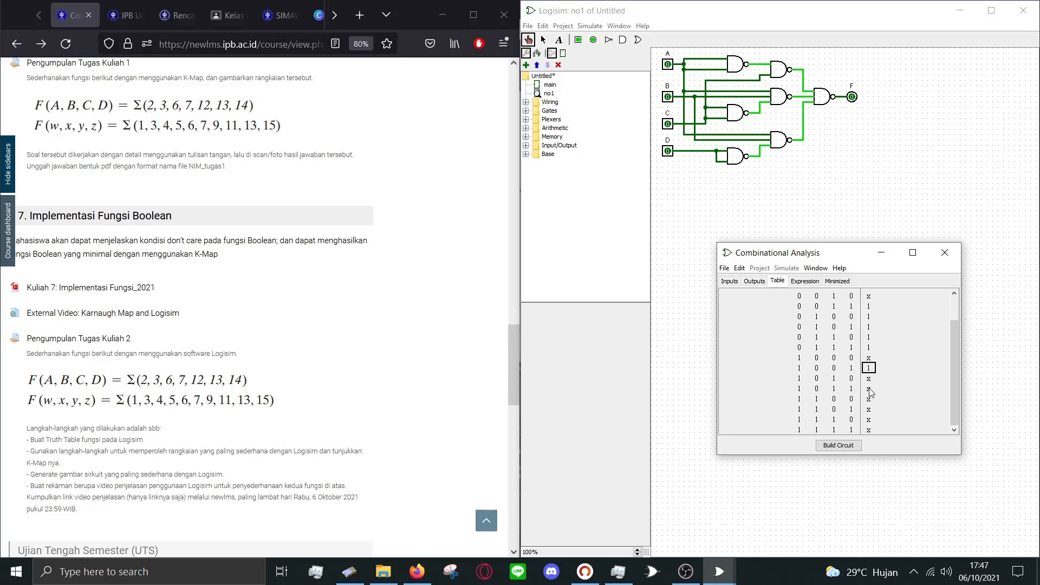
{"action": "left_click", "coordinate": [868, 389]}
{"action": "left_click", "coordinate": [869, 391]}
{"action": "left_click", "coordinate": [872, 390]}
{"action": "left_click", "coordinate": [869, 410]}
Set output F to 0 in the remaining truth table rows, minterms 0, 2, 8, 10, 12 and 14
{"action": "left_click", "coordinate": [869, 419]}
{"action": "left_click", "coordinate": [870, 399]}
{"action": "left_click", "coordinate": [869, 378]}
{"action": "left_click", "coordinate": [869, 357]}
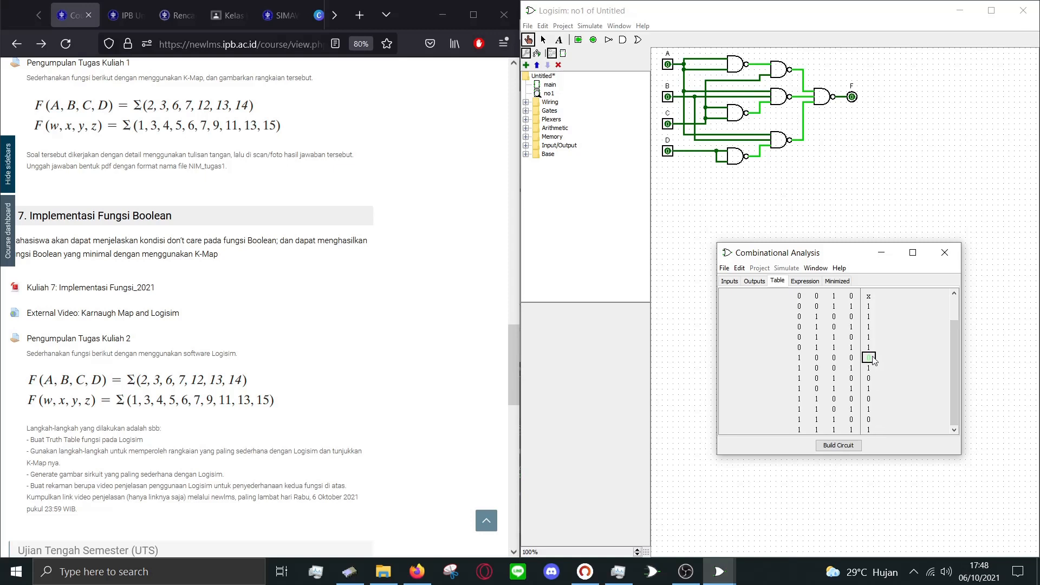
{"action": "left_click", "coordinate": [869, 296]}
{"action": "scroll", "coordinate": [872, 352], "scroll_direction": "up", "scroll_amount": 1}
{"action": "left_click", "coordinate": [868, 306]}
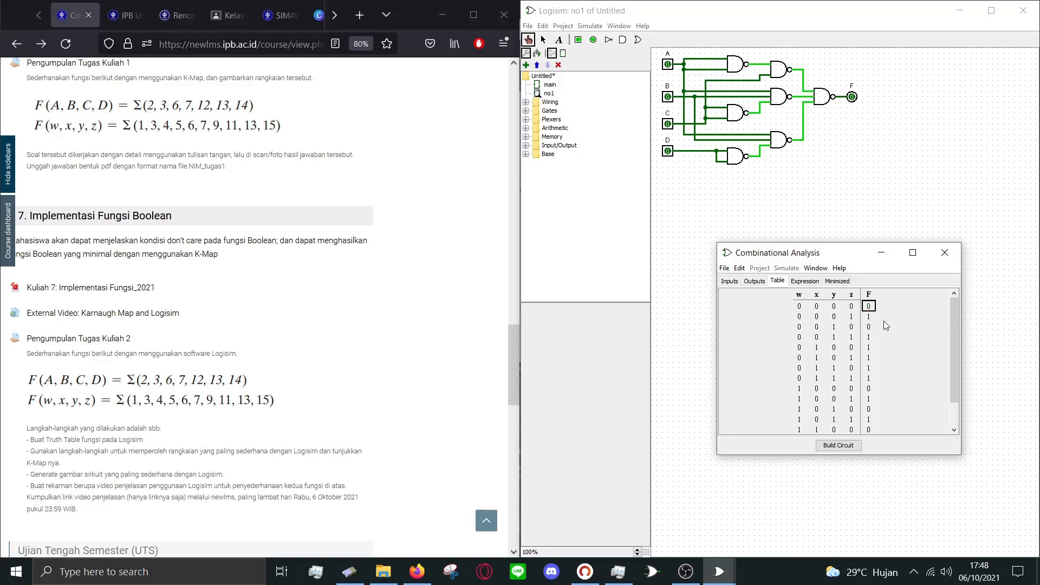
Review the completed truth table, the expression and the minimized Karnaugh map for F(w,x,y,z)
{"action": "scroll", "coordinate": [887, 344], "scroll_direction": "down", "scroll_amount": 1}
{"action": "scroll", "coordinate": [886, 352], "scroll_direction": "up", "scroll_amount": 1}
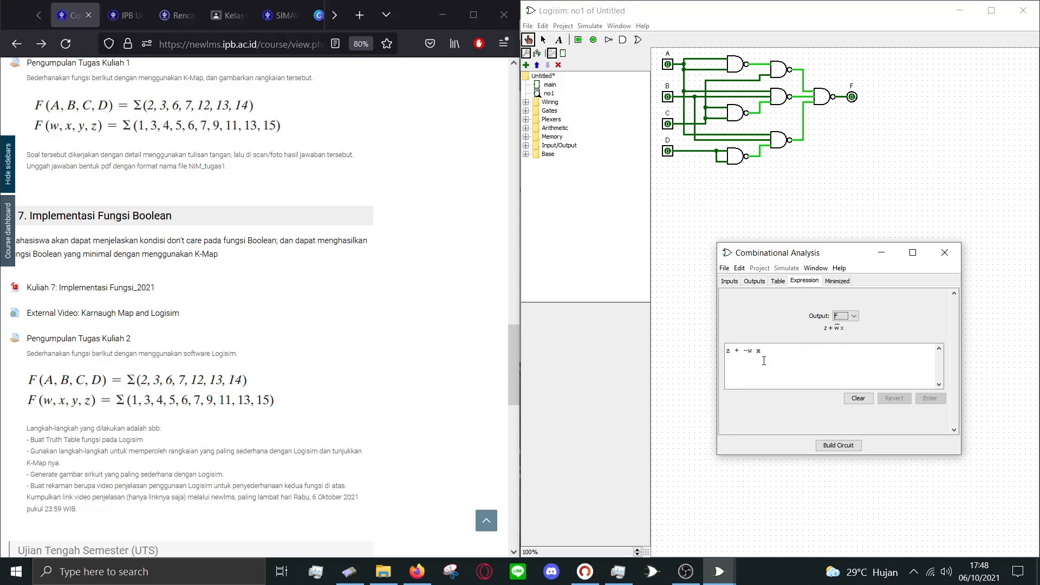
{"action": "left_click", "coordinate": [779, 281]}
{"action": "left_click", "coordinate": [805, 281]}
{"action": "left_click", "coordinate": [844, 283]}
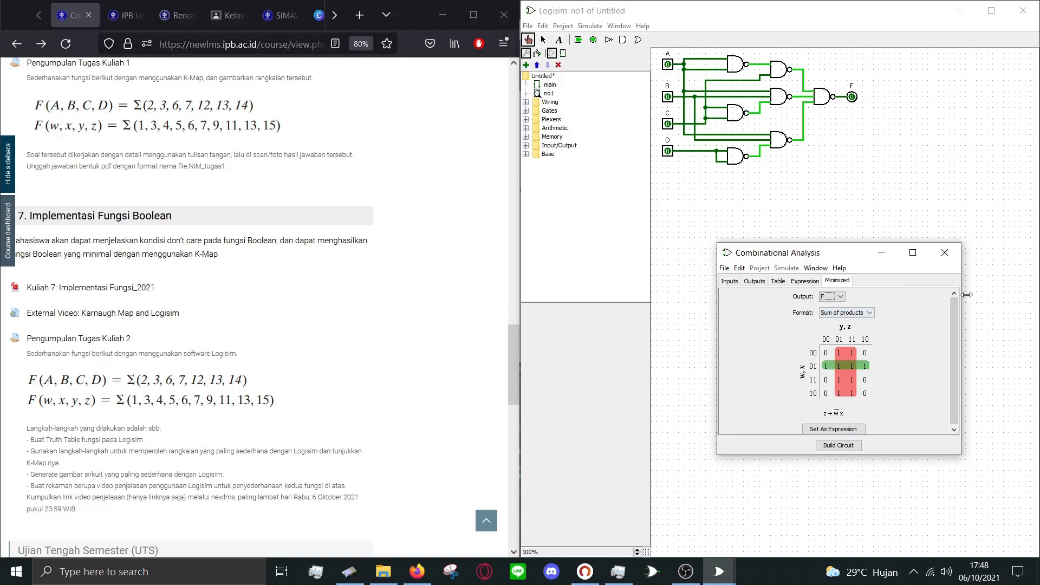
Build the circuit with the name no2 using ordinary gates, and move the analysis window lower, clear of it
{"action": "left_click", "coordinate": [837, 446]}
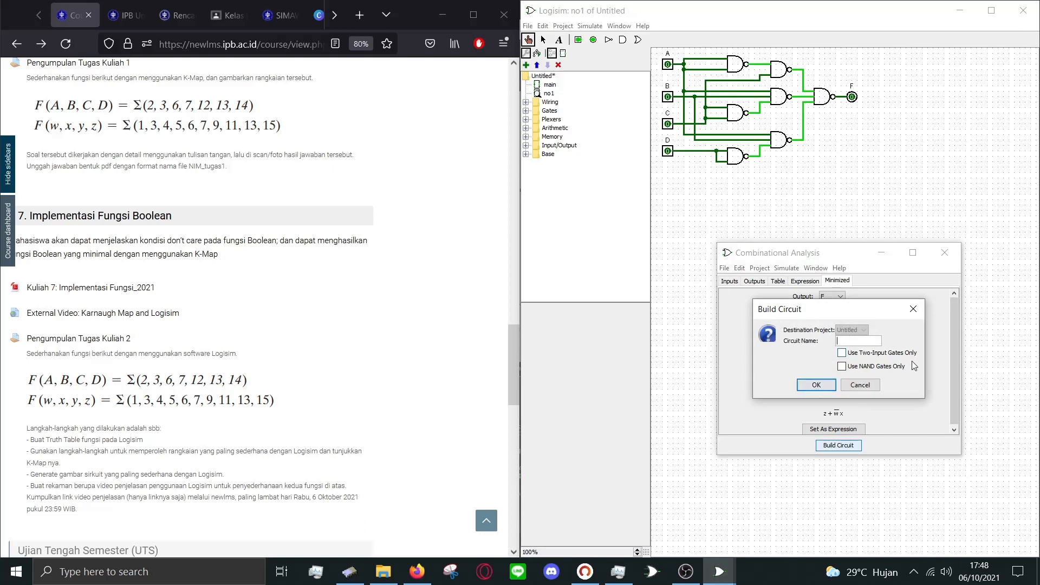
{"action": "type", "text": "no2"}
{"action": "left_click", "coordinate": [813, 386]}
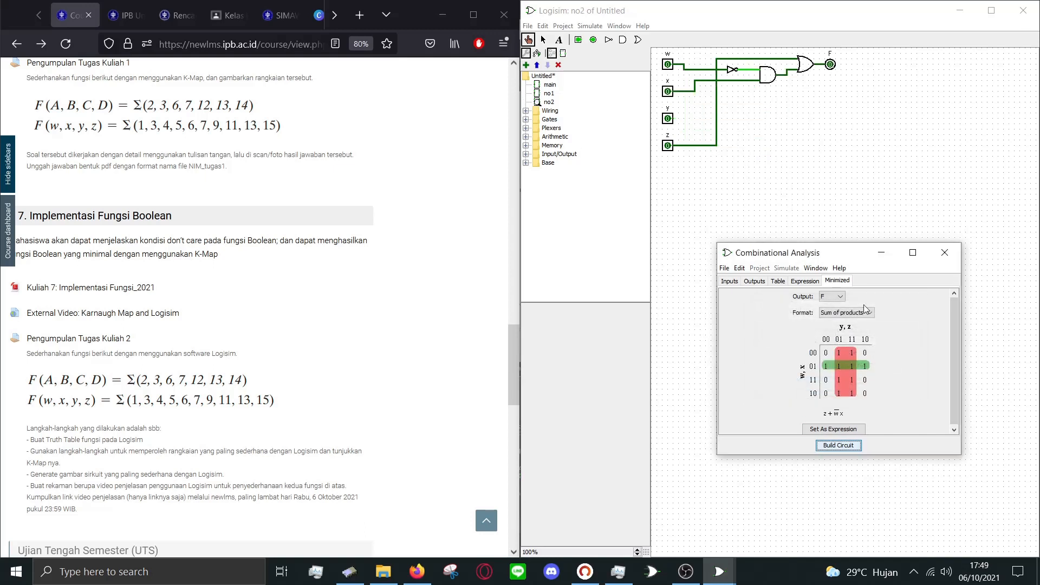
{"action": "left_click_drag", "start_coordinate": [854, 252], "coordinate": [848, 293]}
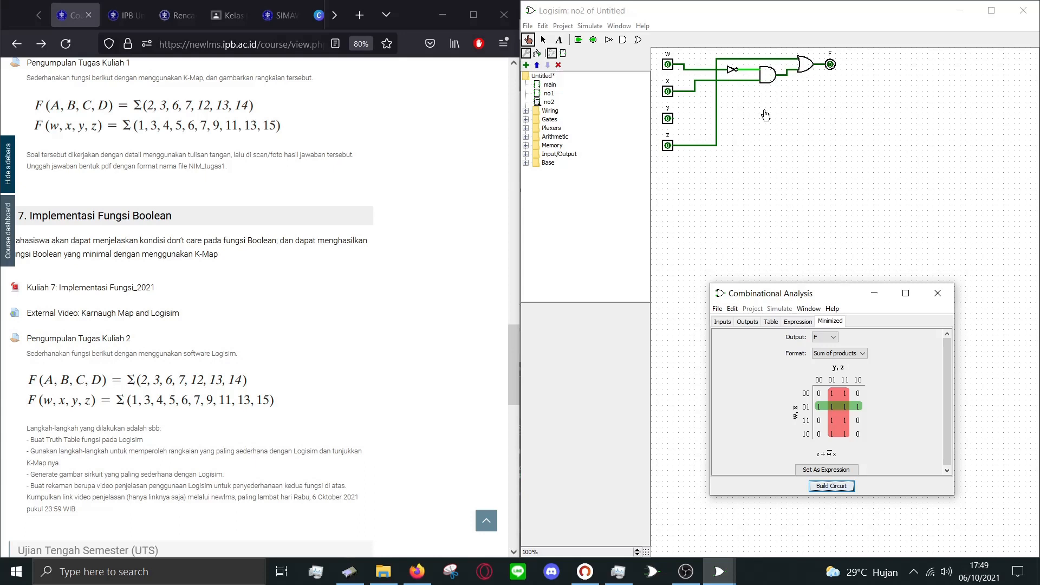
View the no1 circuit for comparison, and return to the no2 circuit
{"action": "double_click", "coordinate": [549, 93]}
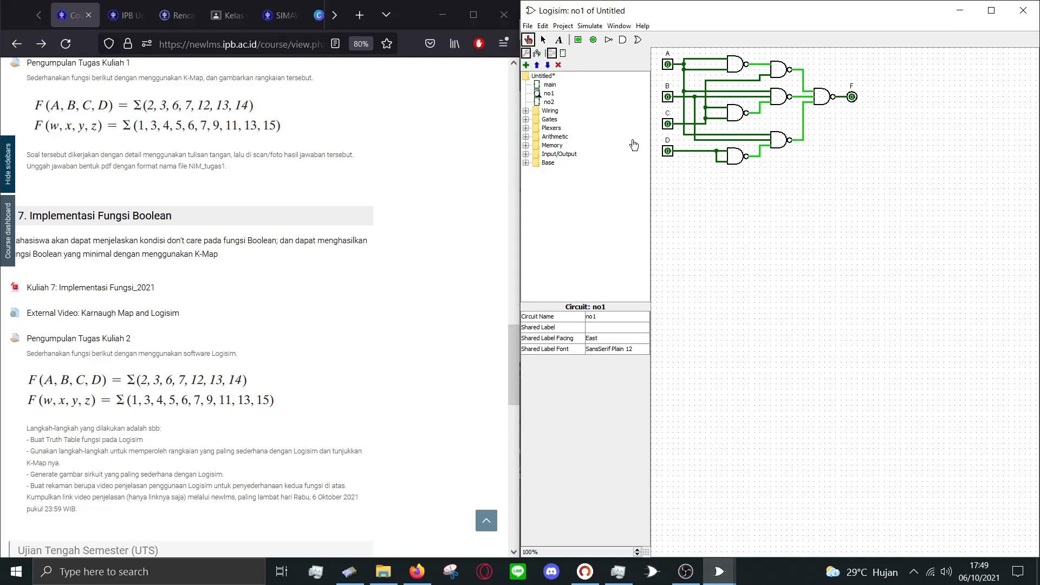
{"action": "left_click", "coordinate": [548, 102]}
{"action": "double_click", "coordinate": [548, 101]}
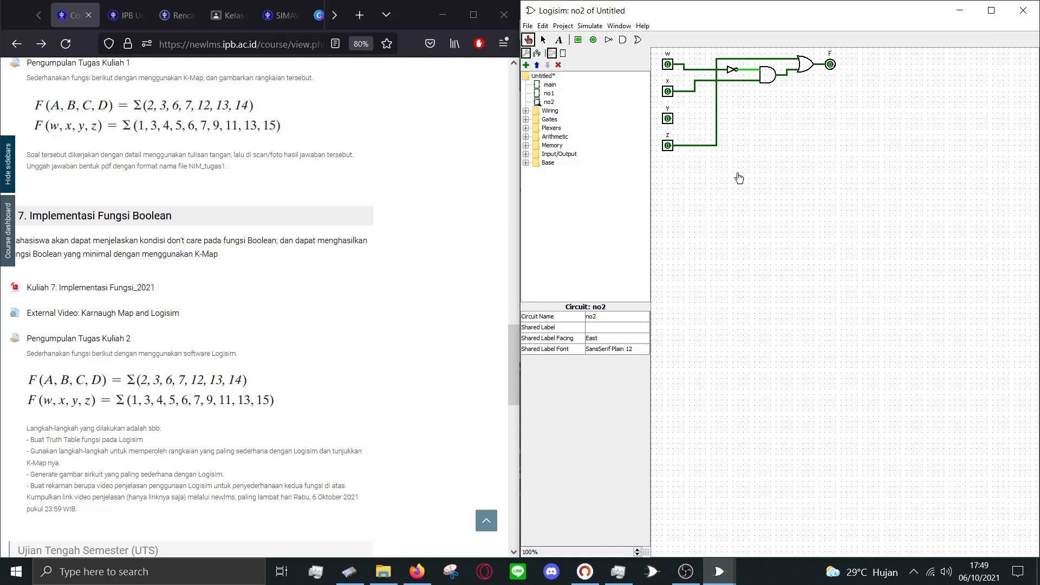
Rebuild the circuit as no2 using NAND gates only, replacing the existing no2 circuit, and minimize the analysis window
{"action": "mouse_move", "coordinate": [718, 581]}
{"action": "left_click", "coordinate": [752, 509]}
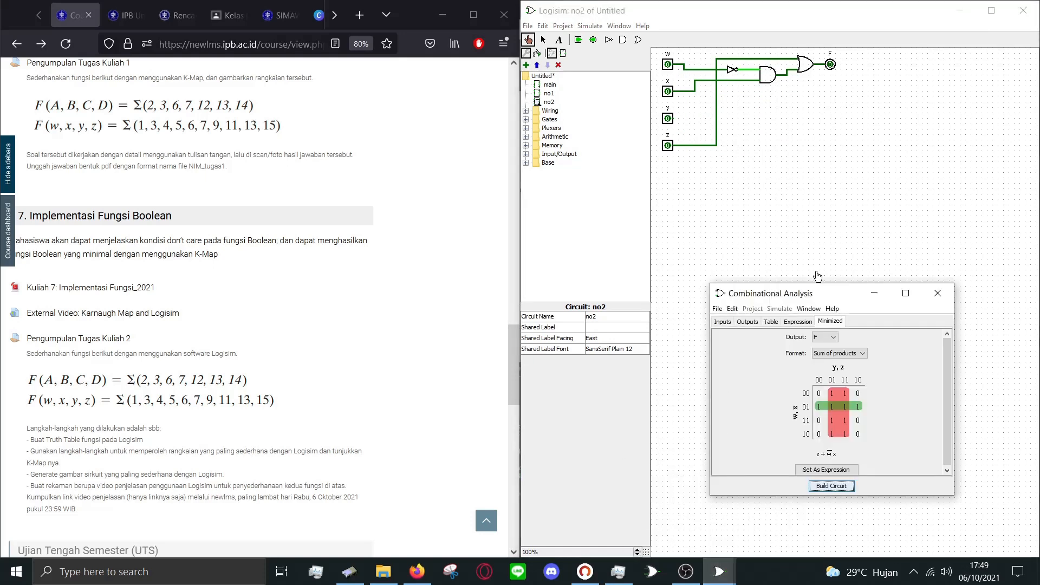
{"action": "left_click", "coordinate": [824, 485]}
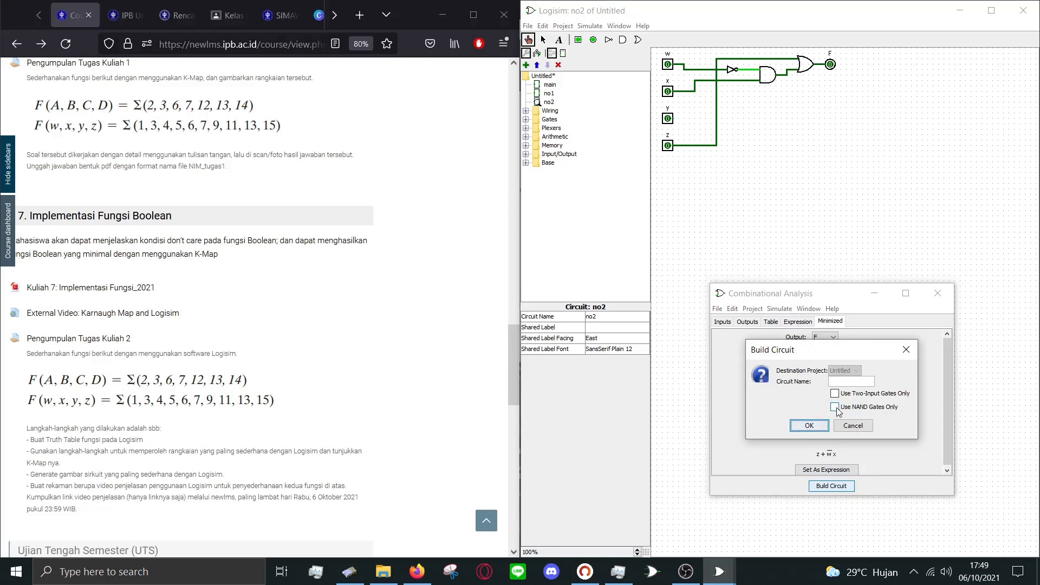
{"action": "left_click", "coordinate": [834, 407]}
{"action": "left_click", "coordinate": [852, 381]}
{"action": "type", "text": "no2"}
{"action": "left_click", "coordinate": [799, 426]}
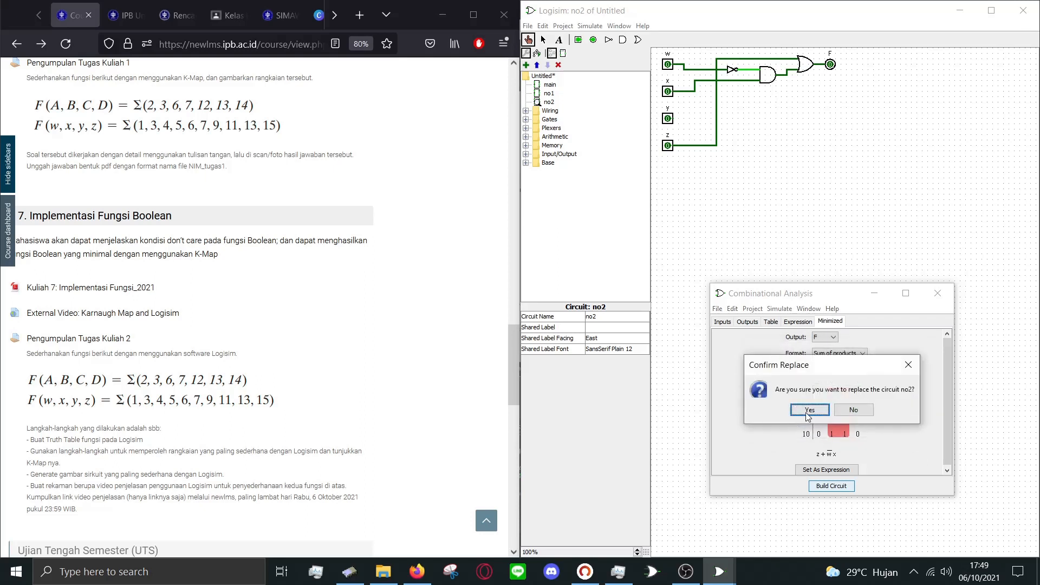
{"action": "left_click", "coordinate": [808, 411]}
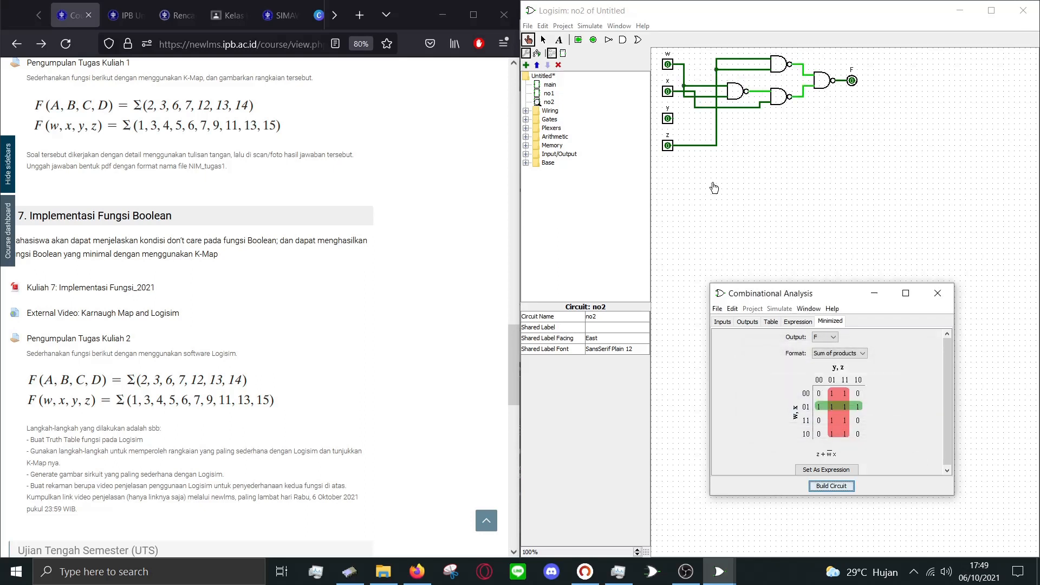
{"action": "left_click", "coordinate": [870, 291]}
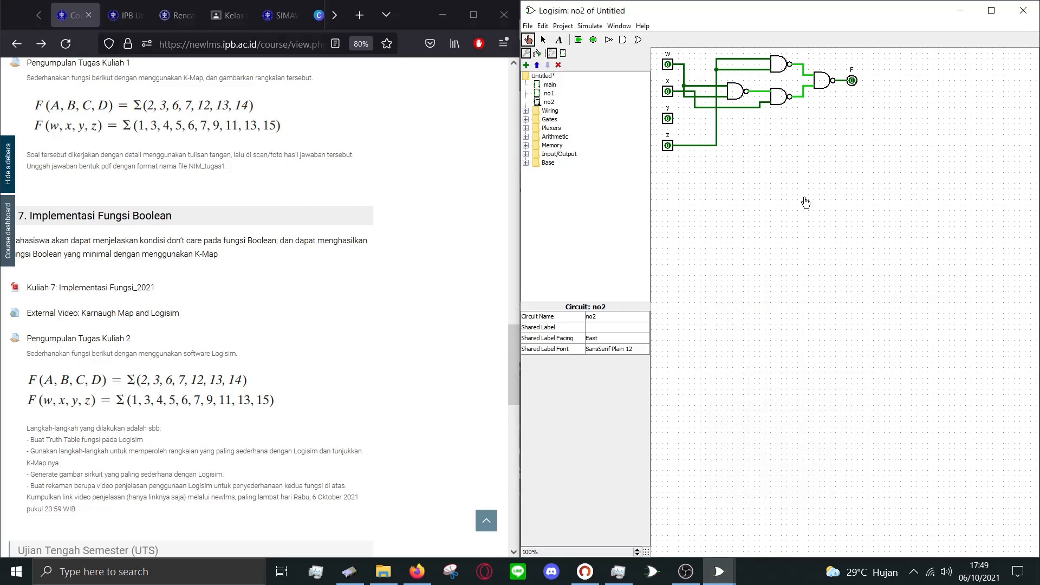